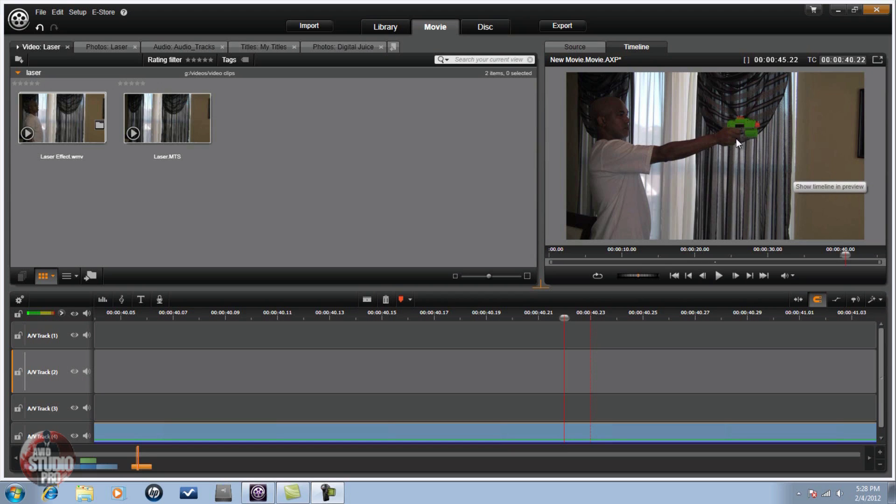
Open the Snapshot correction for the laser clip in the effects editor, and close the editor.
right_click(433, 428)
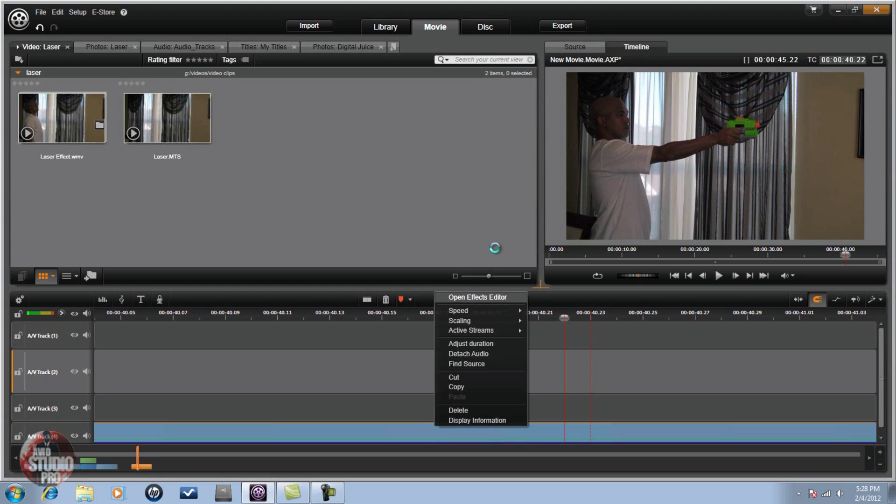
click(474, 297)
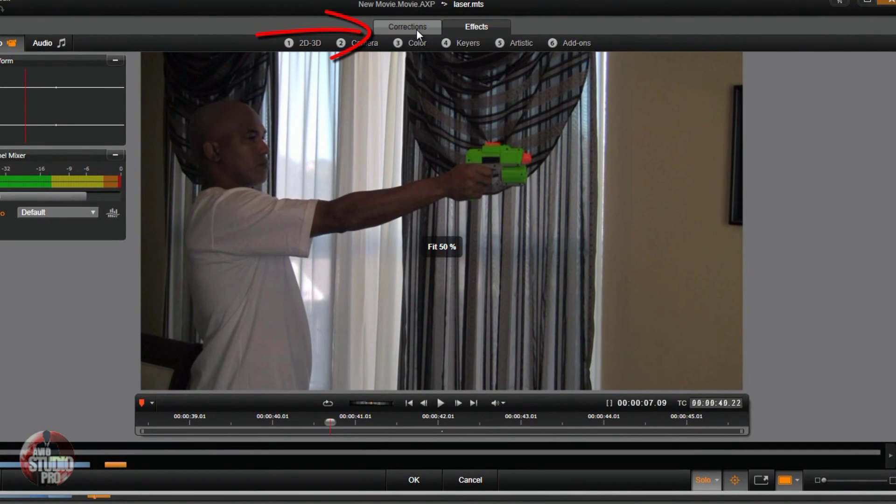
click(416, 29)
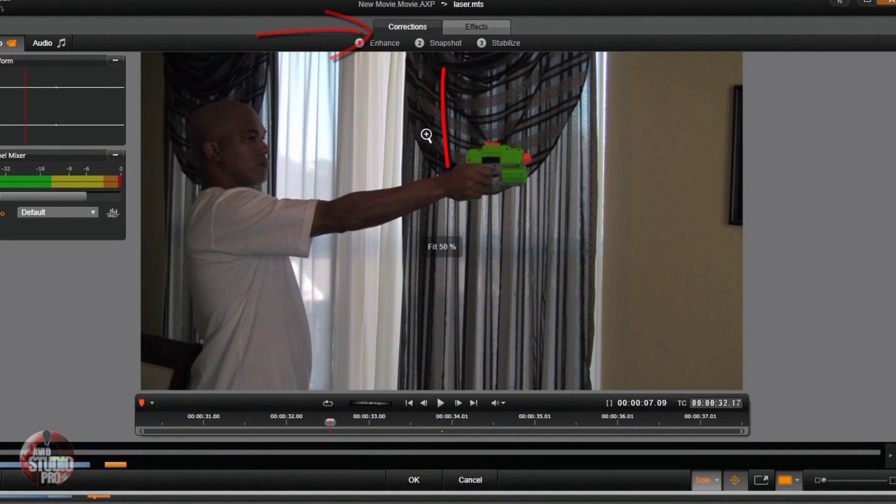
click(446, 43)
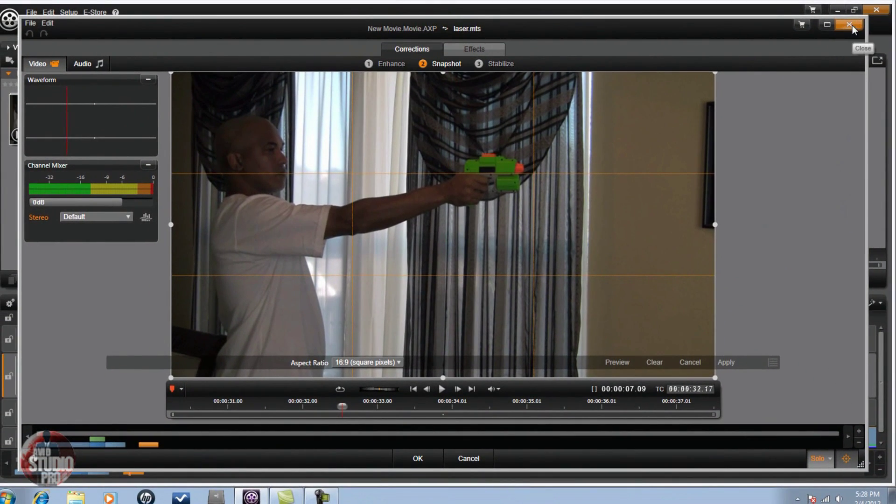
click(854, 22)
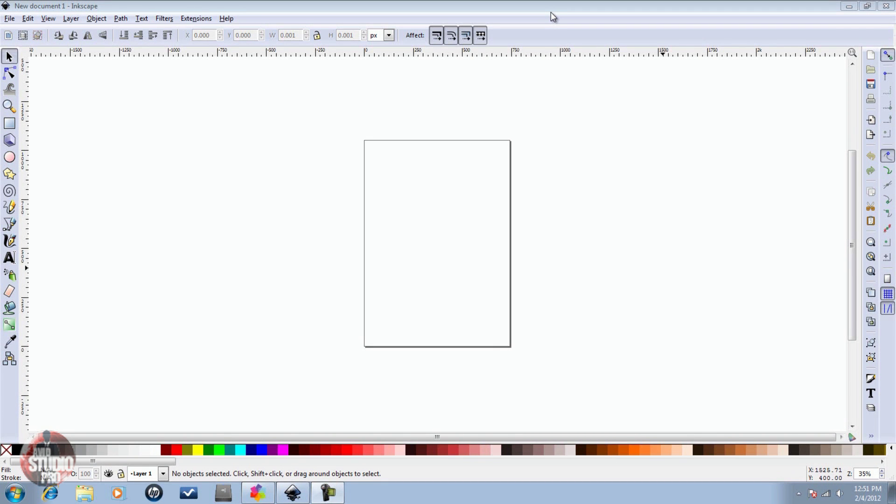
Open Laser grab.jpg in Inkscape as an embedded image and maximize its window.
click(9, 18)
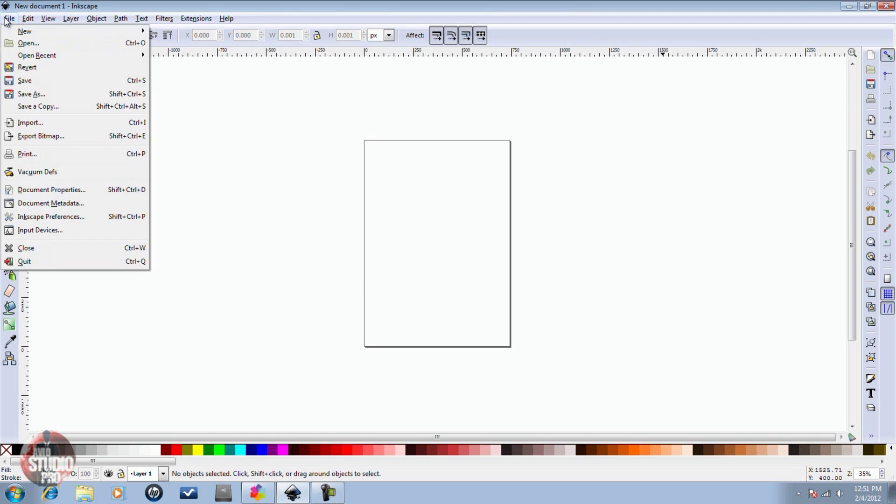
click(21, 43)
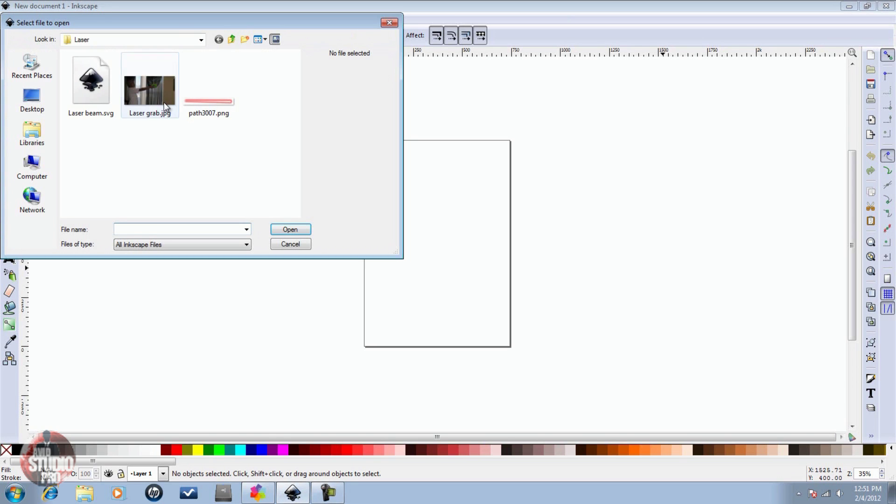
click(144, 99)
click(289, 230)
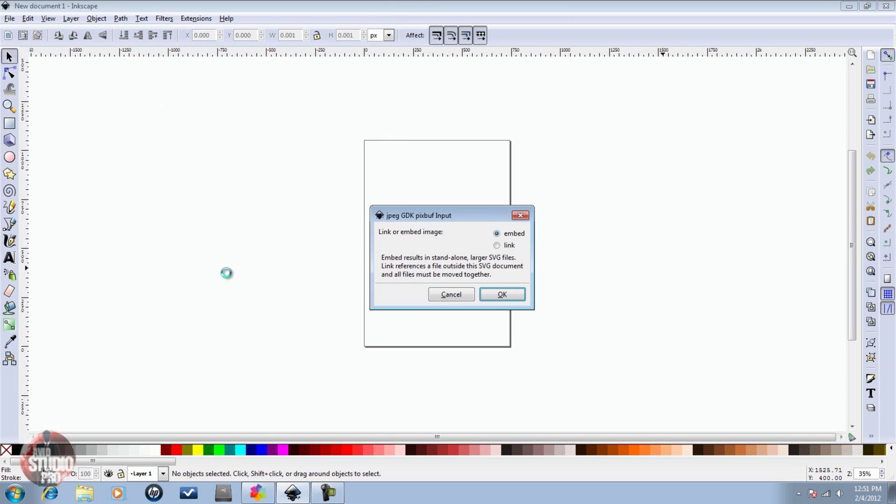
click(497, 295)
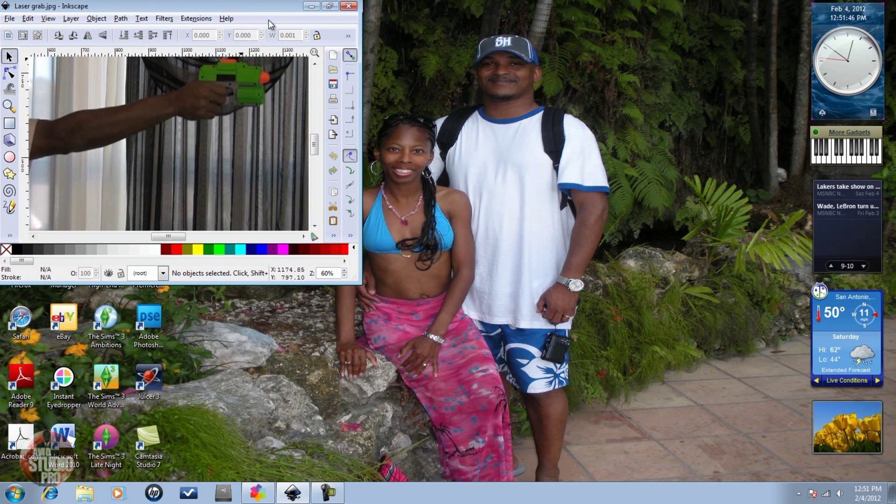
click(330, 6)
click(337, 110)
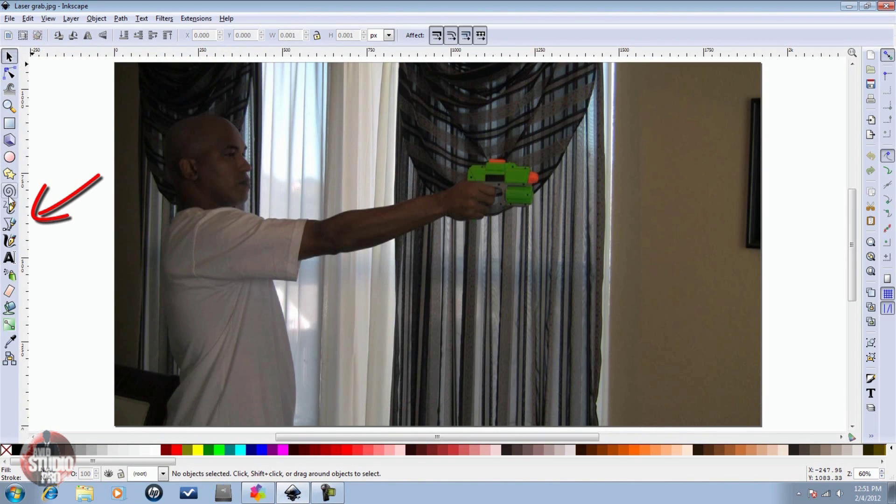
Draw a closed four-point beam outline, about 718 px by 39 px, from the toy gun's muzzle past the photo's edge with the Bezier tool.
click(10, 226)
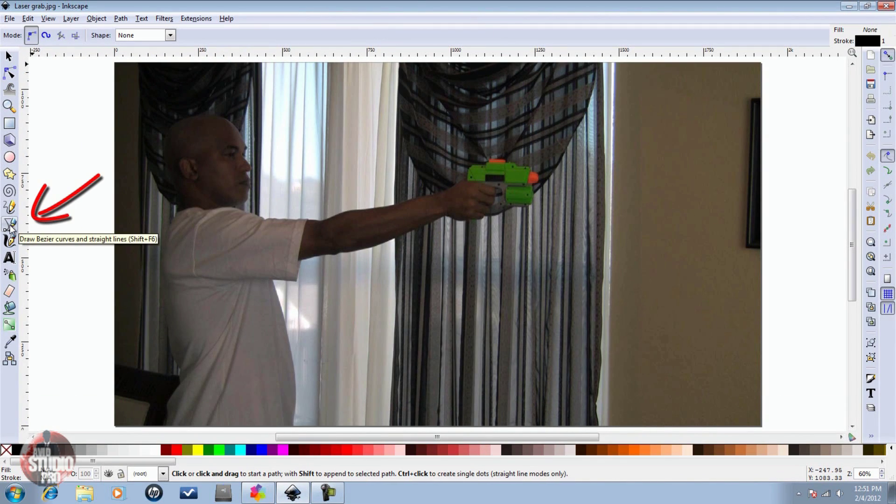
click(540, 174)
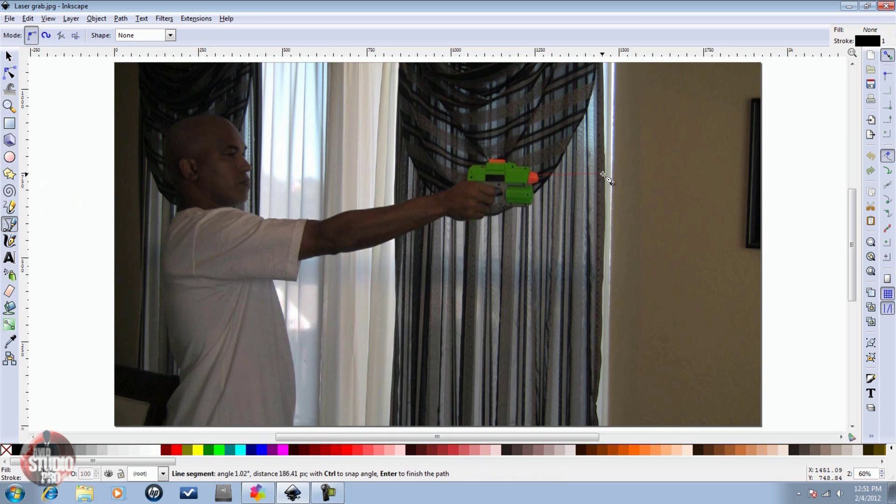
click(777, 174)
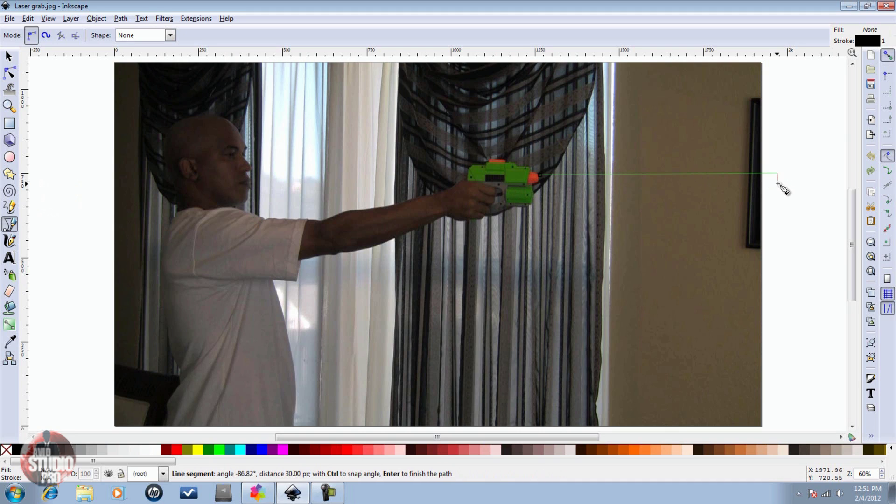
click(777, 186)
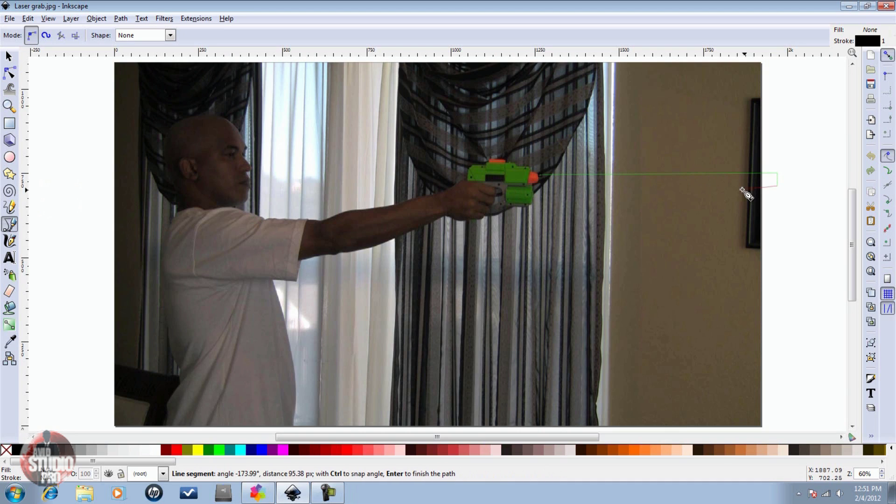
double_click(539, 183)
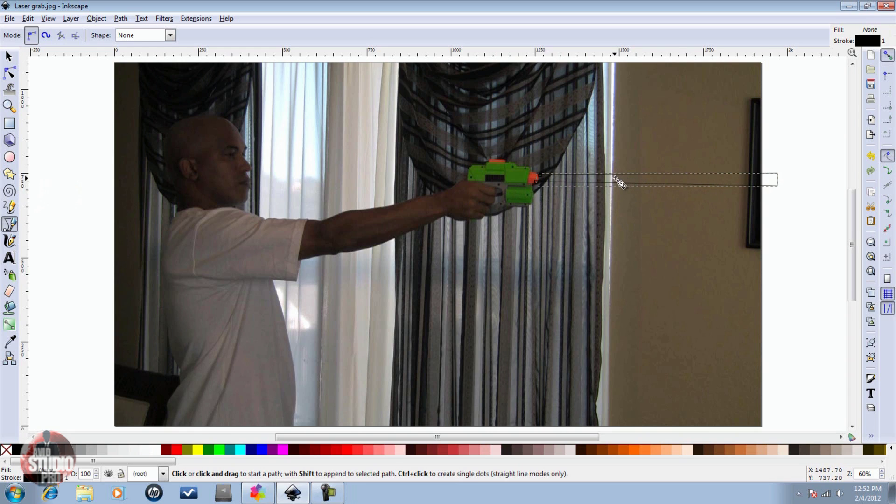
click(8, 57)
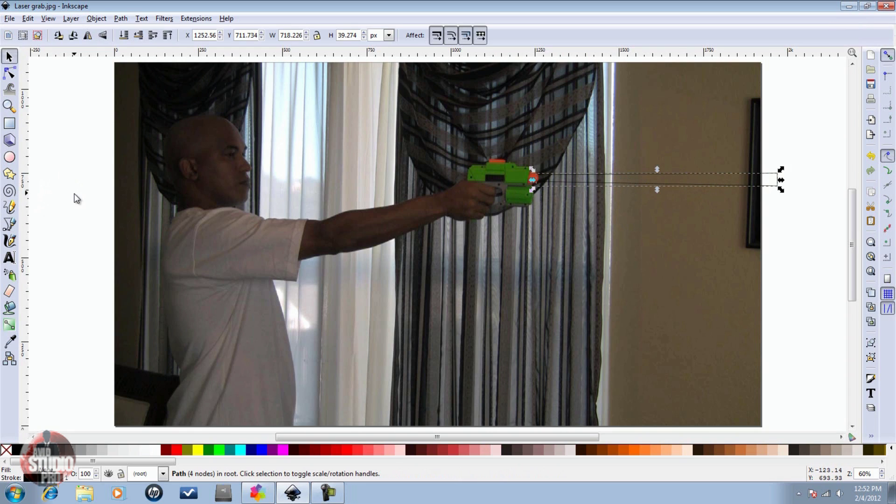
Give the beam path a flat white fill and set its stroke width to 0 px.
key(ctrl+shift+f)
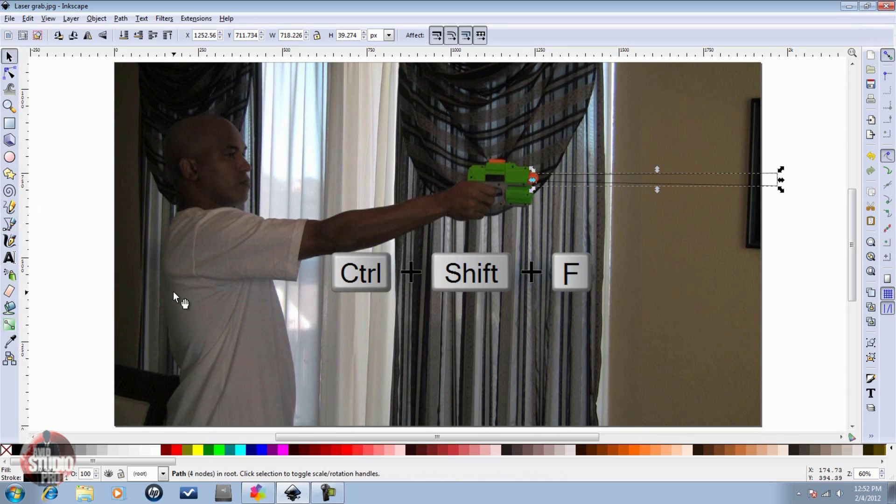
key(ctrl)
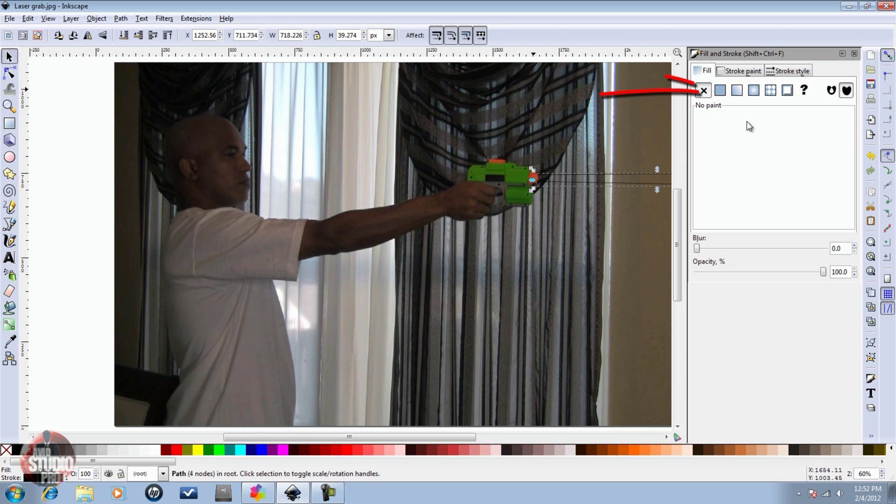
click(720, 89)
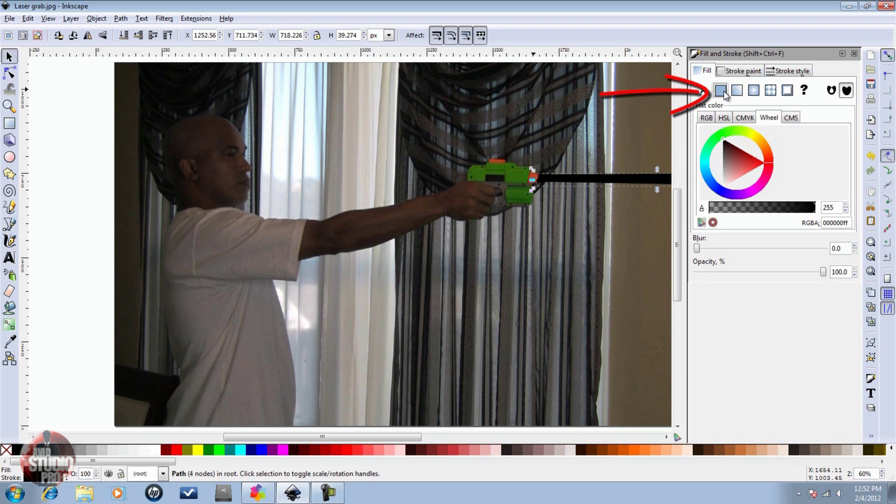
click(154, 449)
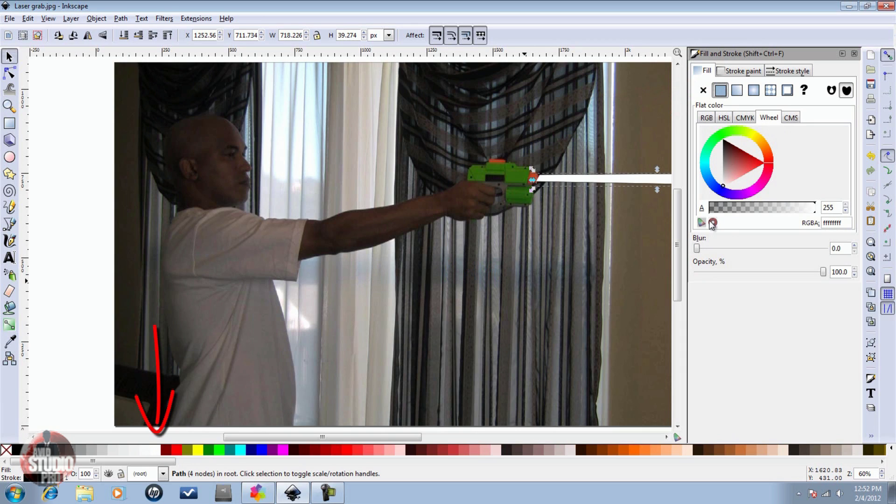
click(793, 71)
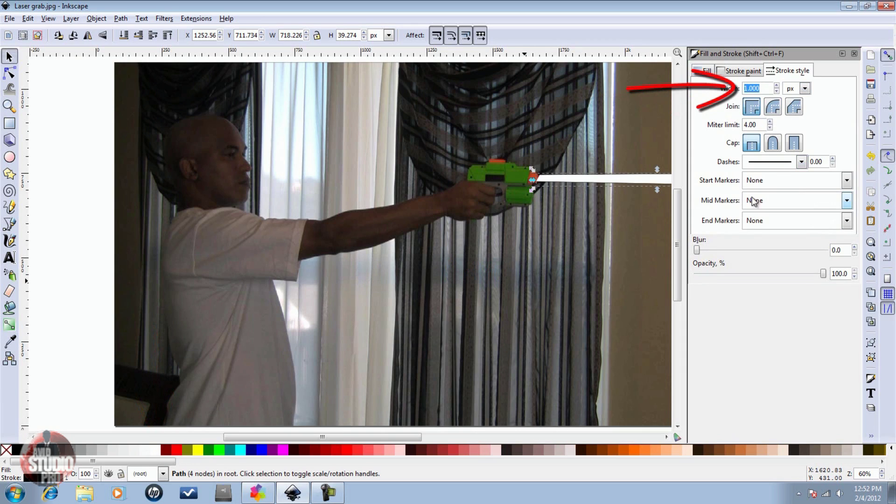
text(0)
key(Return)
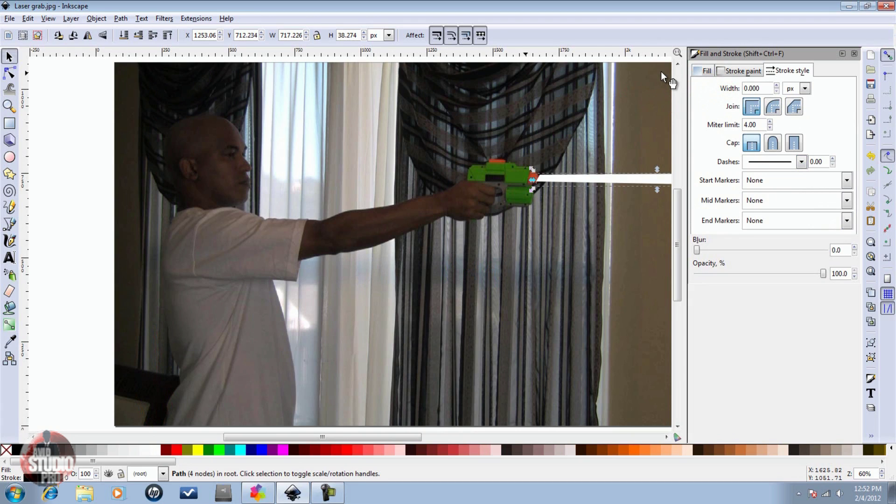
Fill the duplicate beam with flat red (ff0000ff) and lower it behind the white beam.
click(706, 72)
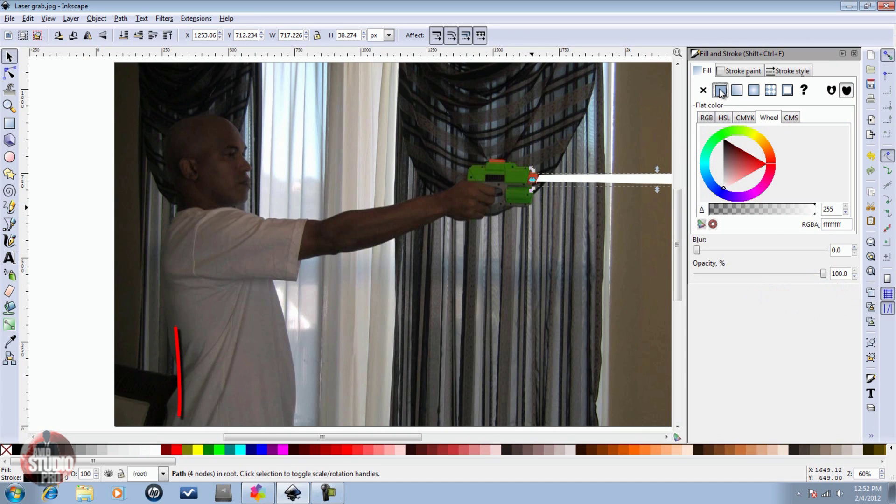
click(176, 450)
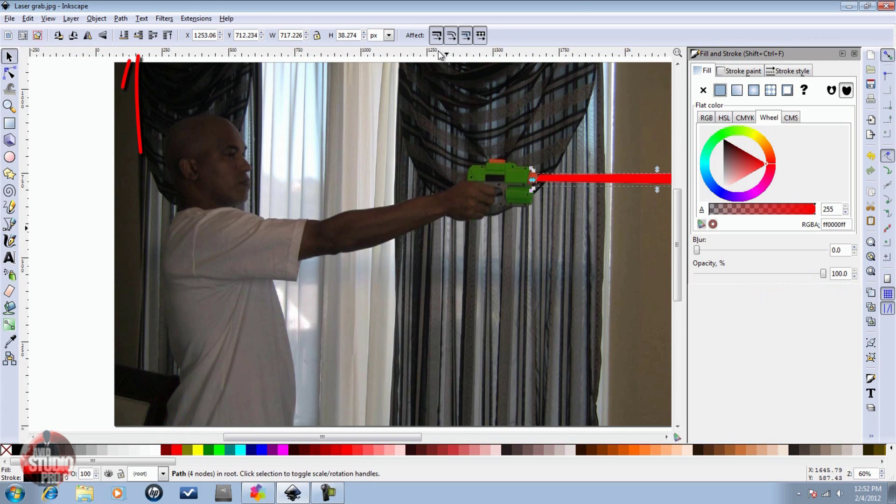
click(139, 36)
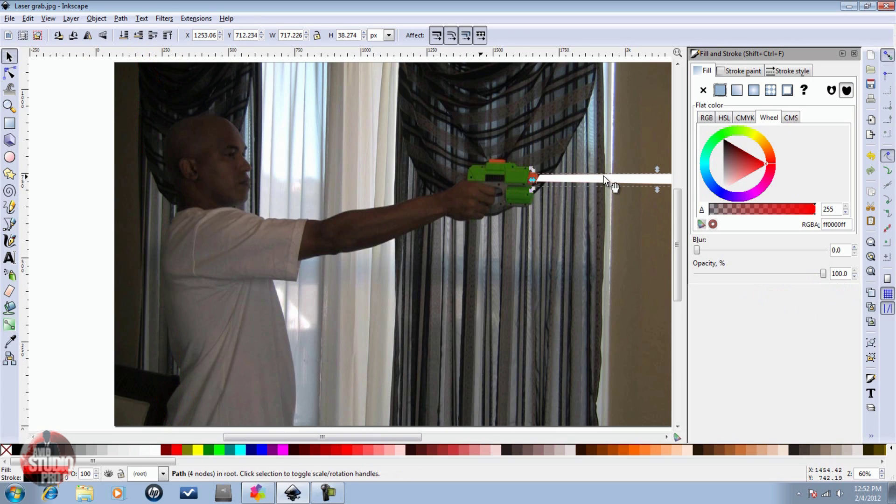
Give the red beam a flat ff0000ff stroke 17.1 px wide and set its blur to 2.4.
click(739, 72)
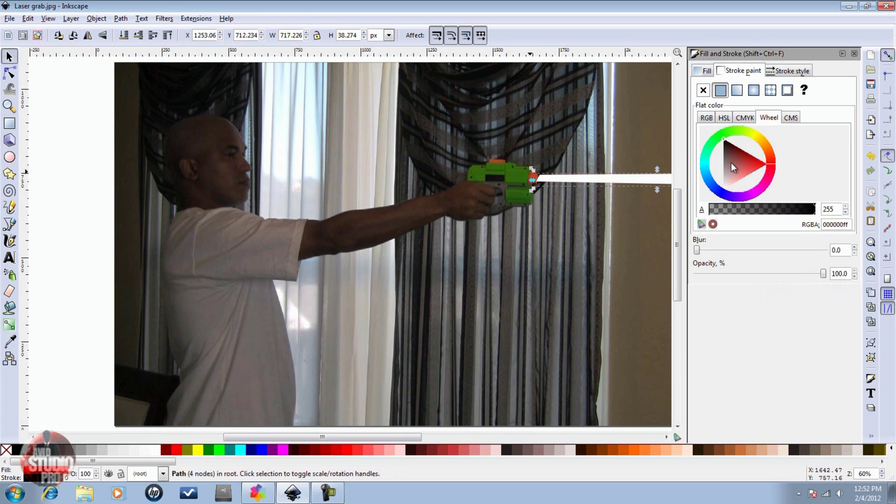
drag(727, 143, 773, 164)
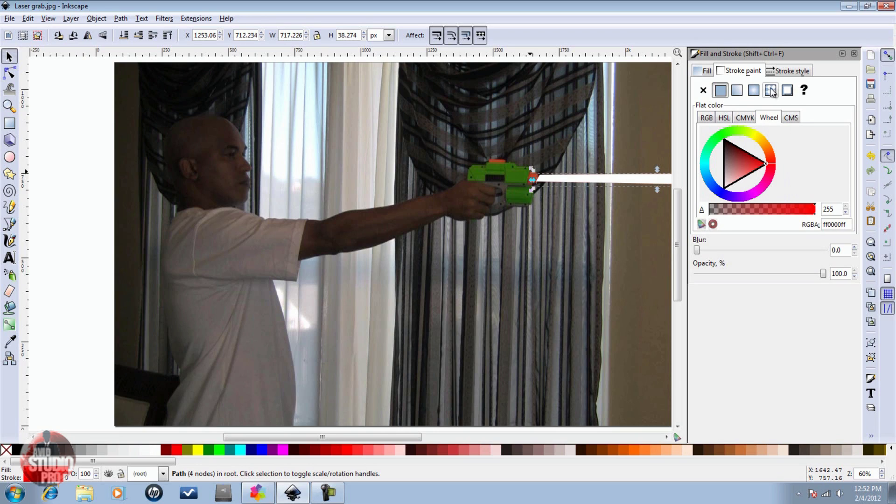
click(788, 71)
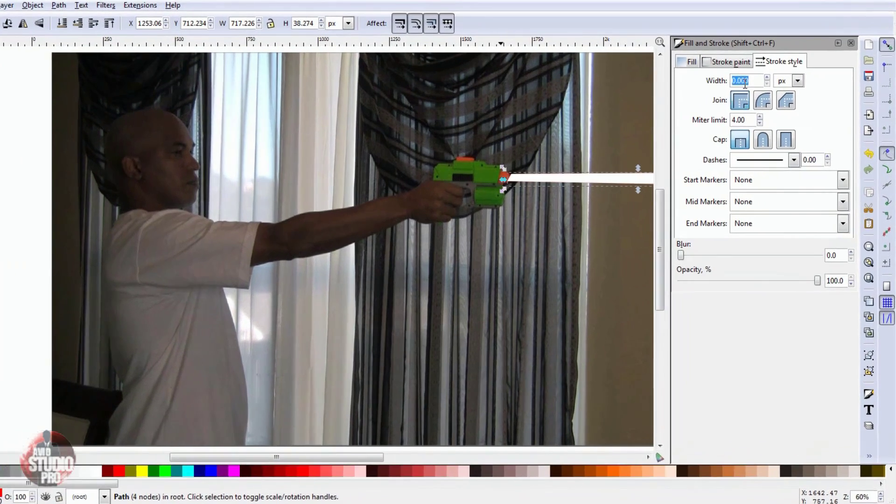
text(17.1)
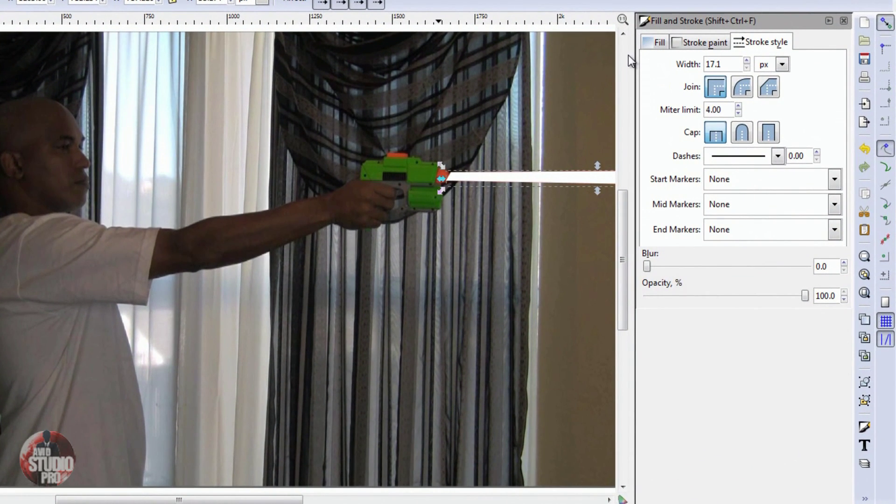
key(Return)
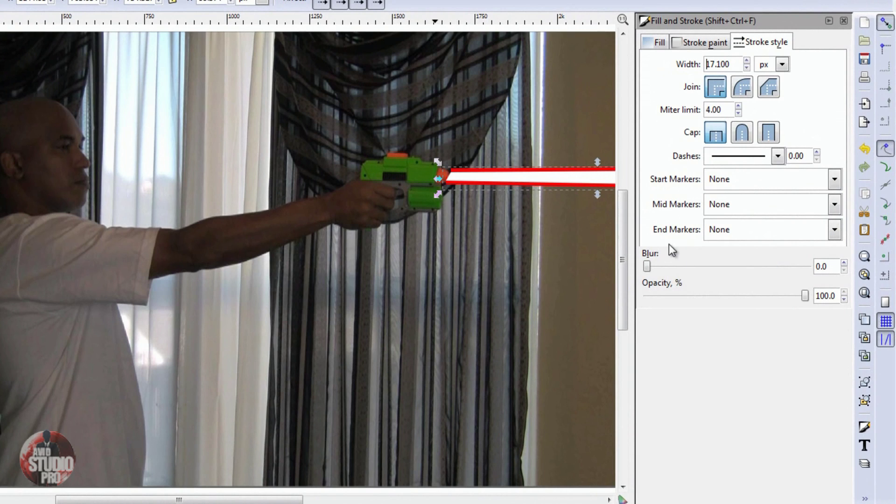
drag(834, 266, 737, 271)
text(2.4)
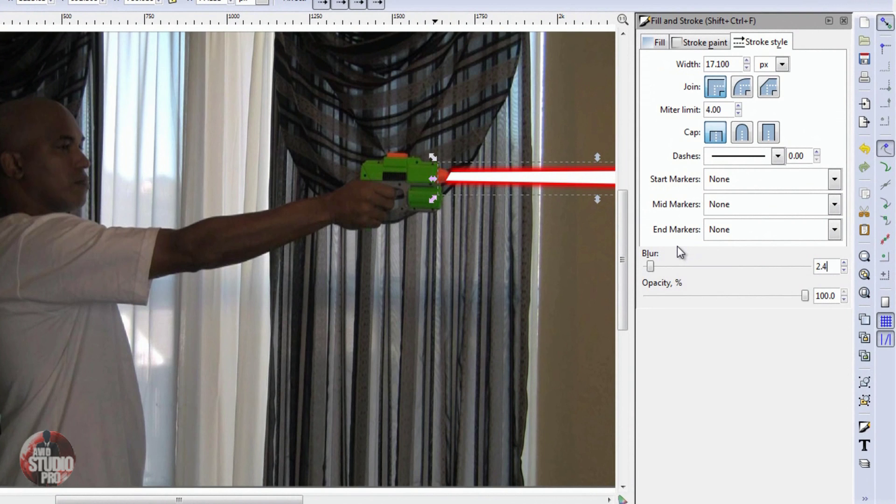
Select the white beam in front and set its blur to 0.5.
click(547, 177)
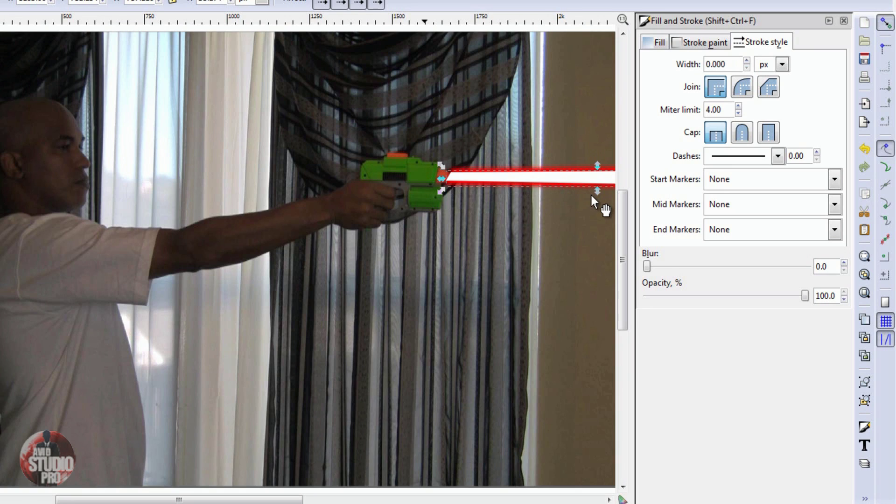
click(657, 42)
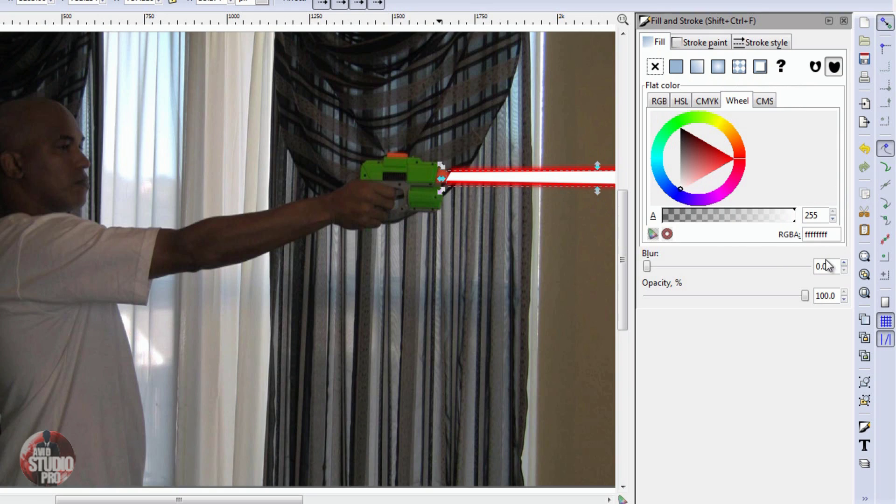
drag(830, 266, 751, 266)
text(0.5)
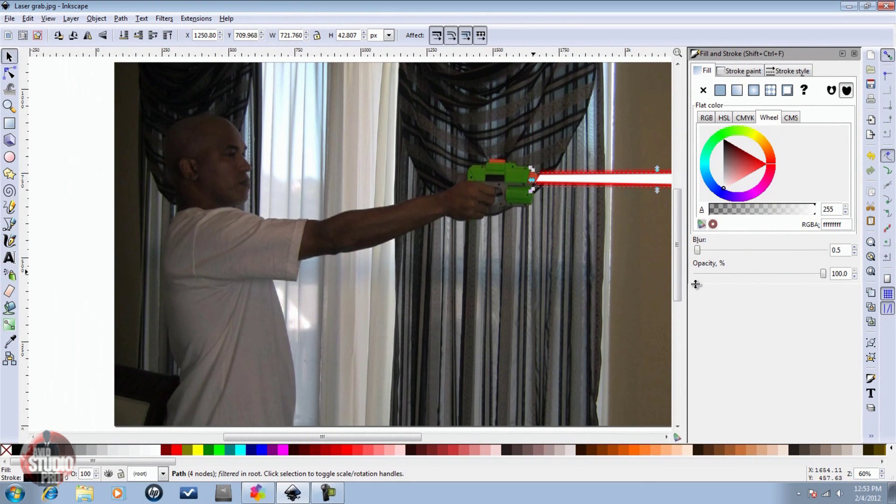
Move the background photo down and away from the finished beam shapes.
click(445, 302)
drag(384, 294, 537, 401)
drag(511, 278, 520, 370)
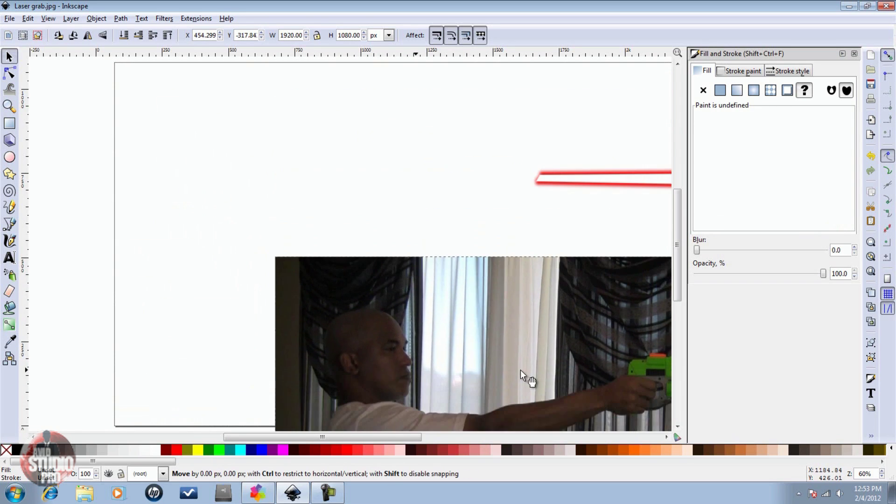
Move the background photo further down and select the red and white beam shapes together.
drag(549, 321, 553, 376)
mouse_move(503, 151)
mouse_down()
mouse_move(602, 161)
mouse_move(708, 211)
mouse_move(365, 199)
mouse_move(211, 203)
mouse_up()
drag(469, 433, 411, 437)
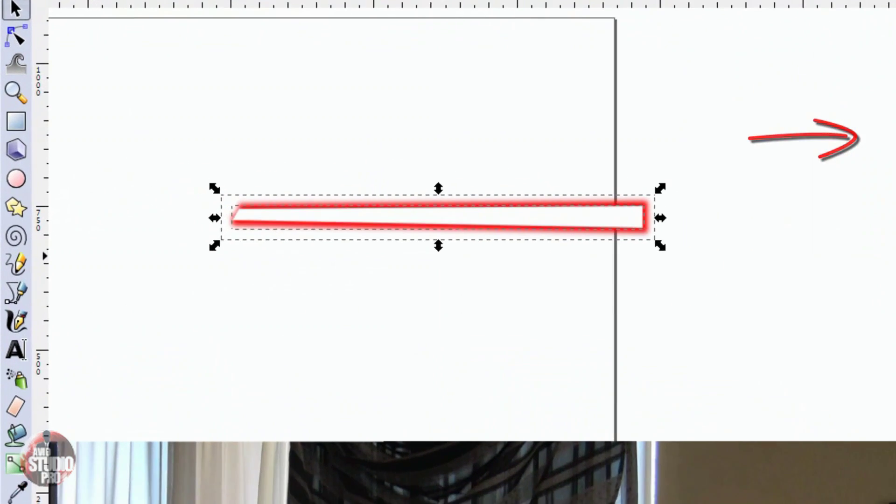
click(851, 136)
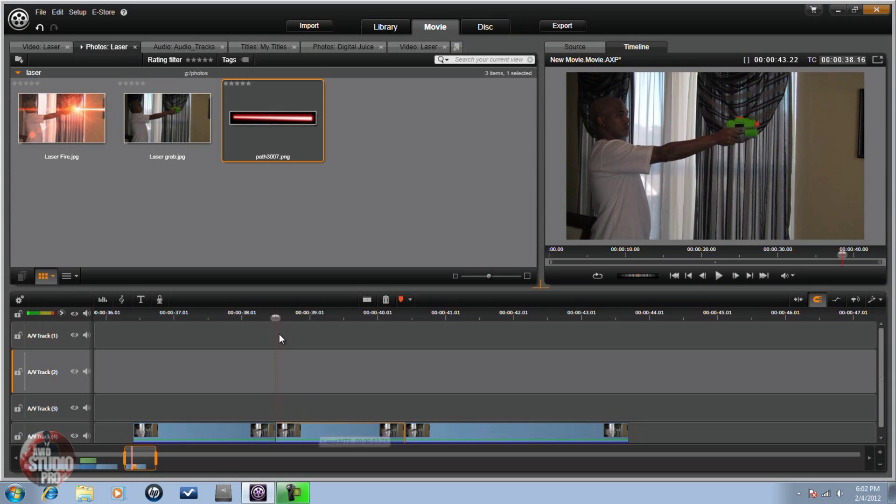
Switch to Avid Studio and place path3007.png on A/V Track (3), starting with the middle video clip at 00:00:38.16.
drag(276, 318, 404, 337)
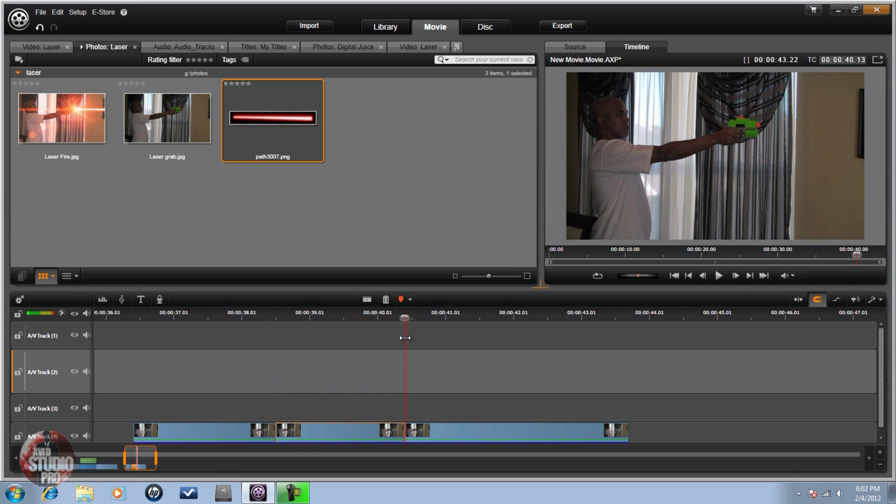
drag(405, 337, 407, 338)
drag(270, 118, 356, 406)
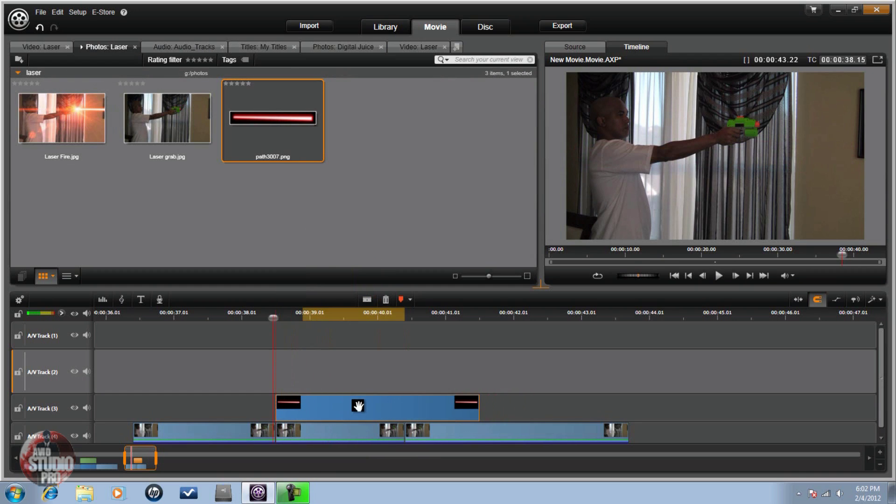
Split the beam clip on A/V Track (3) at 00:00:40.13 and delete the part after the split.
click(749, 277)
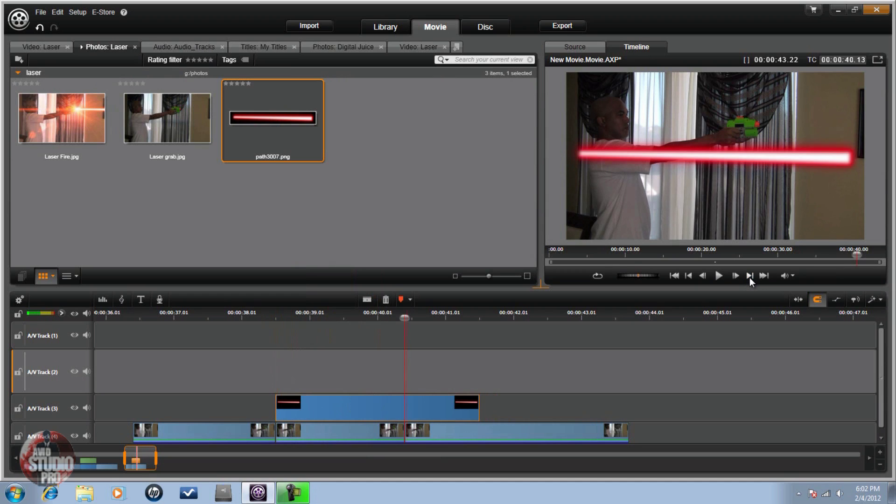
click(367, 299)
right_click(439, 399)
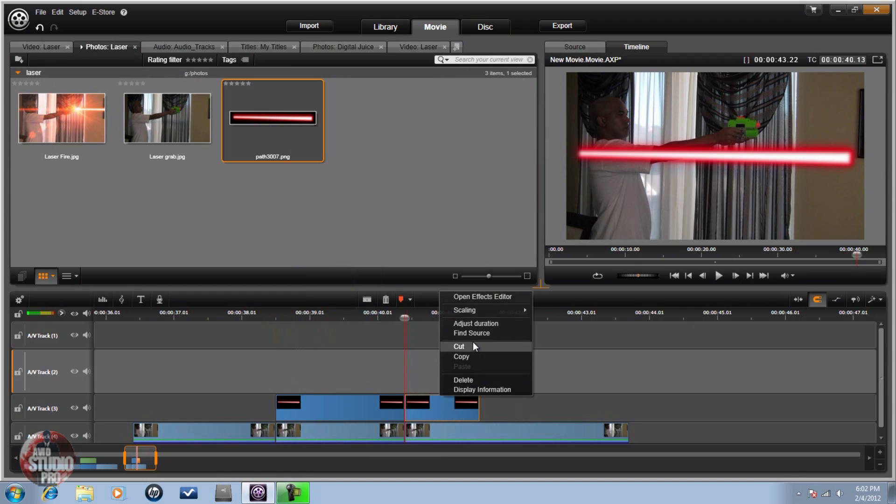
click(467, 381)
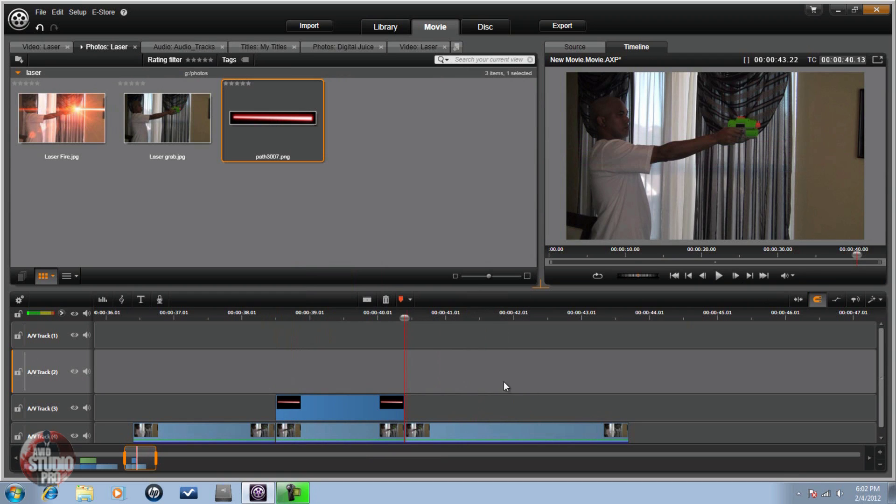
Open the beam clip in the Effects Editor and add the Studio PIP effect with No Preset.
right_click(343, 404)
click(383, 302)
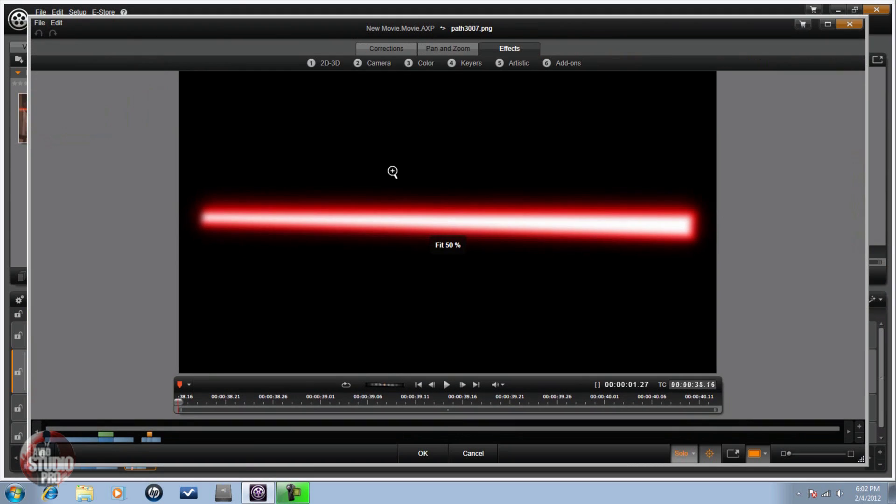
click(332, 64)
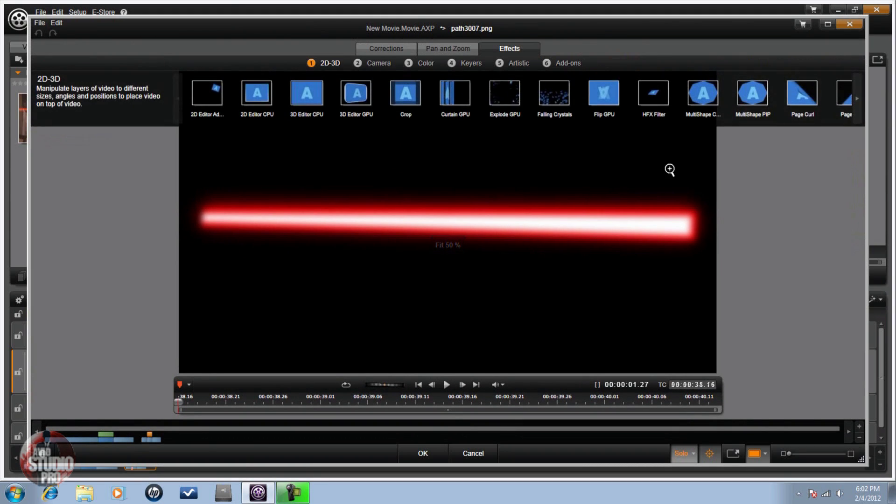
click(859, 97)
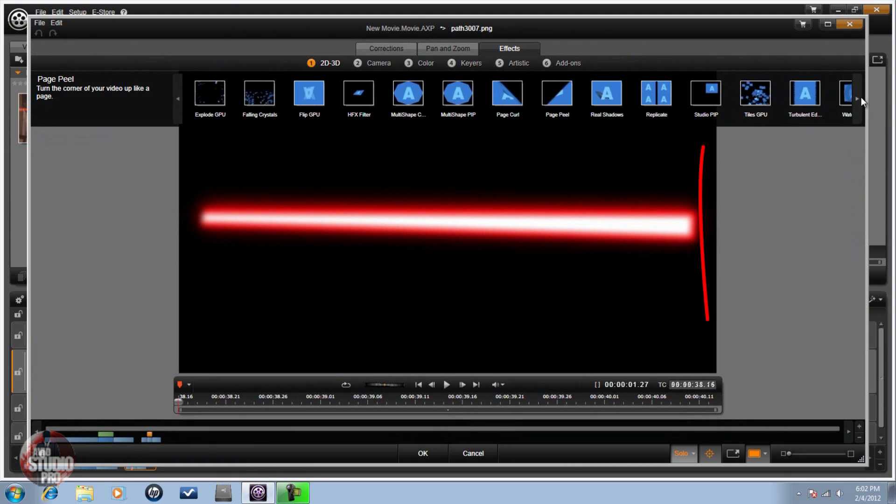
click(712, 92)
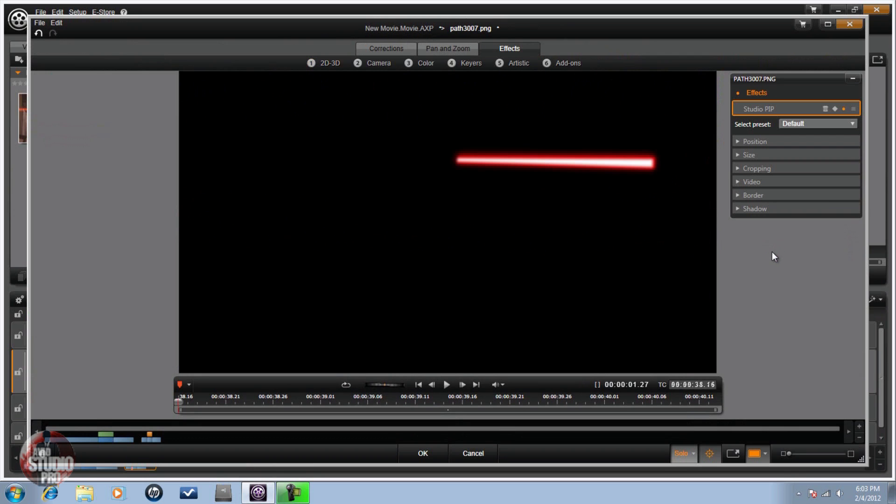
click(850, 123)
click(811, 132)
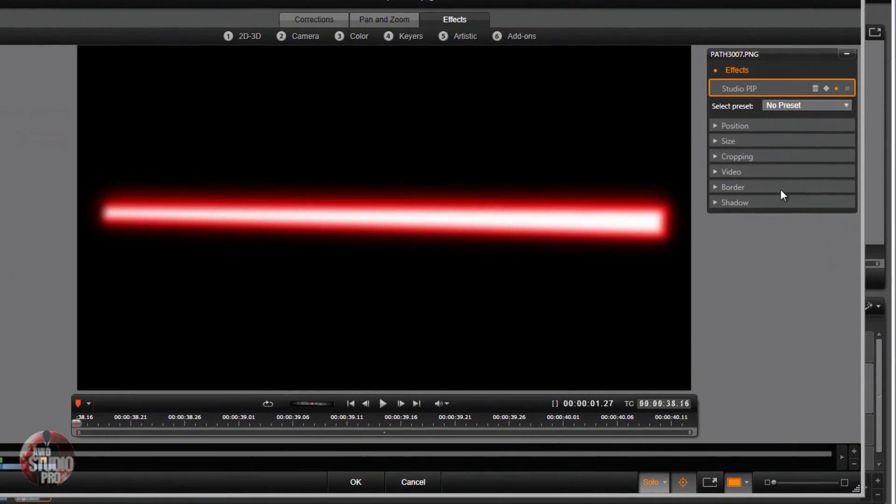
Turn off Solo to show the footage behind the beam, and set the Studio PIP width and height to 70.
click(656, 483)
click(716, 124)
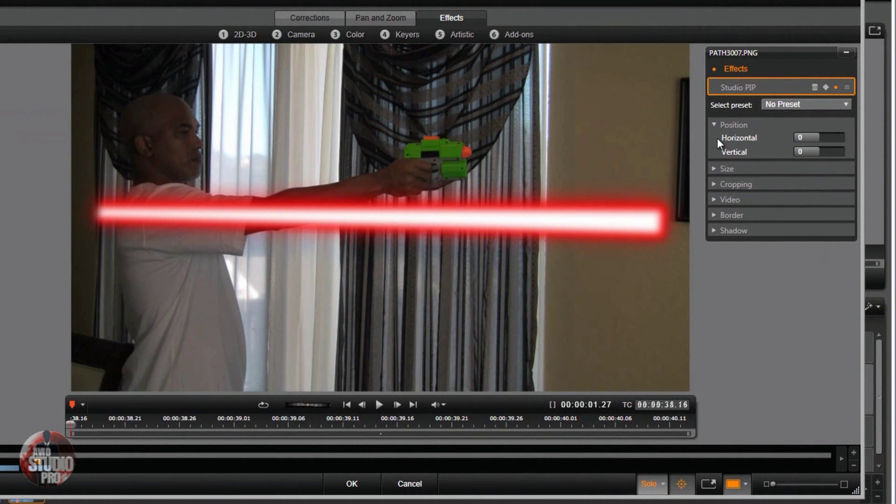
click(717, 169)
click(809, 180)
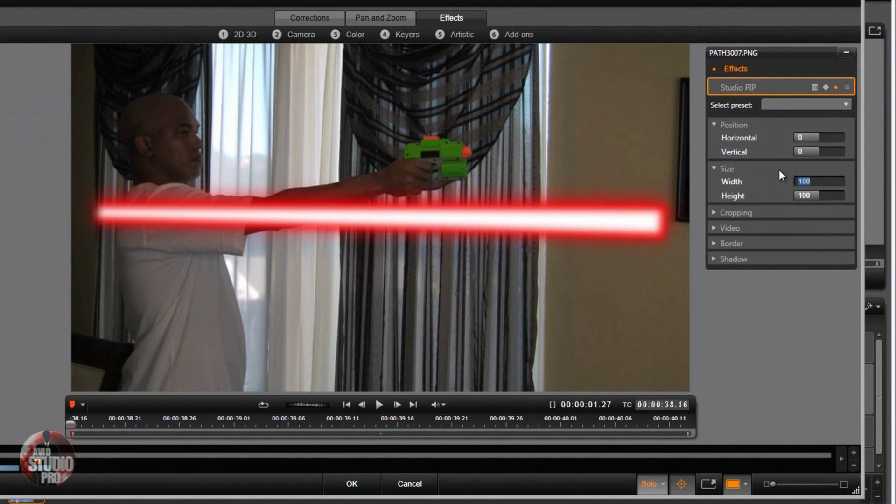
text(70)
key(Return)
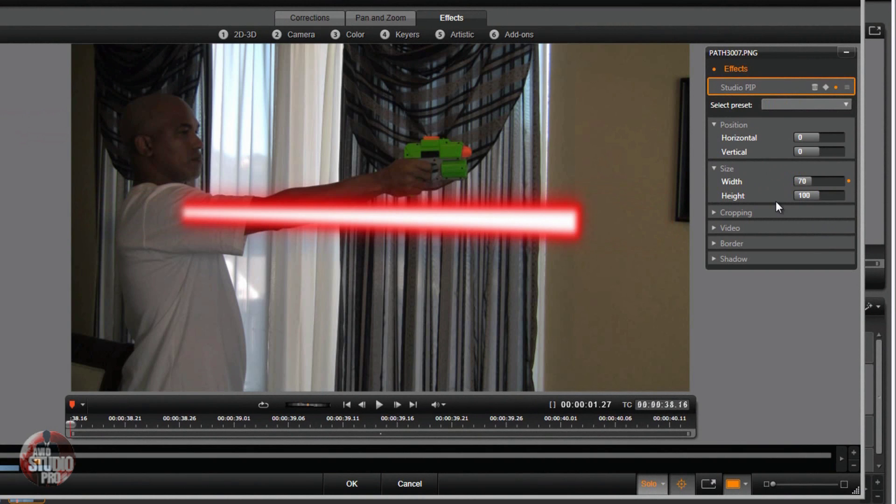
click(805, 195)
text(70)
key(Return)
Position the beam at the gun's muzzle with Studio PIP at 46.5 horizontal and 17.8 vertical.
drag(808, 139, 824, 152)
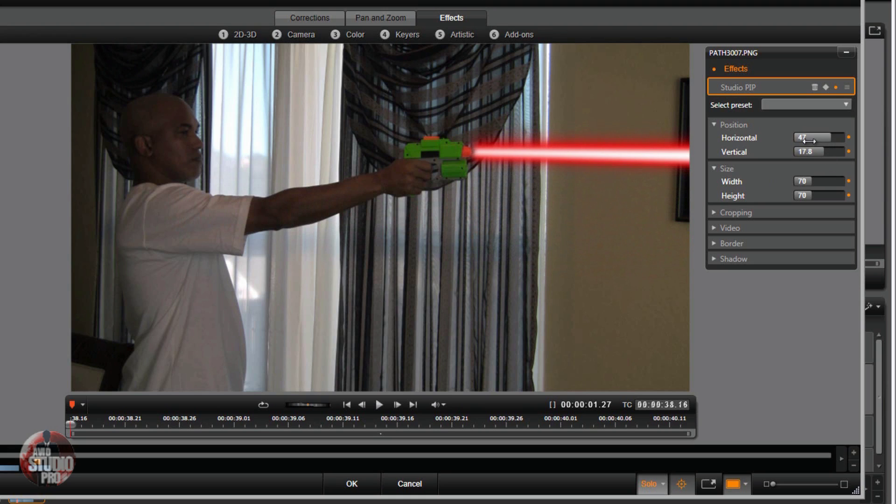
click(808, 139)
text(46.5)
key(Return)
Add the 2D Editor Advanced effect to the beam with No Preset.
click(243, 37)
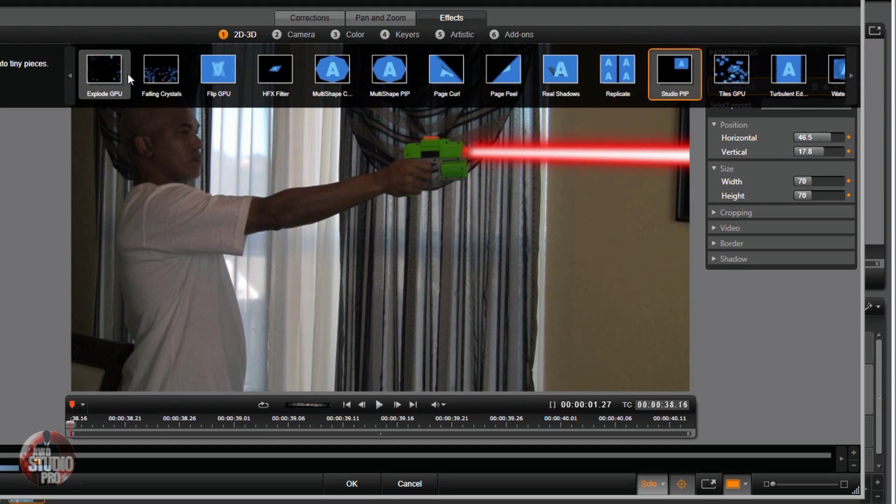
click(66, 75)
click(103, 75)
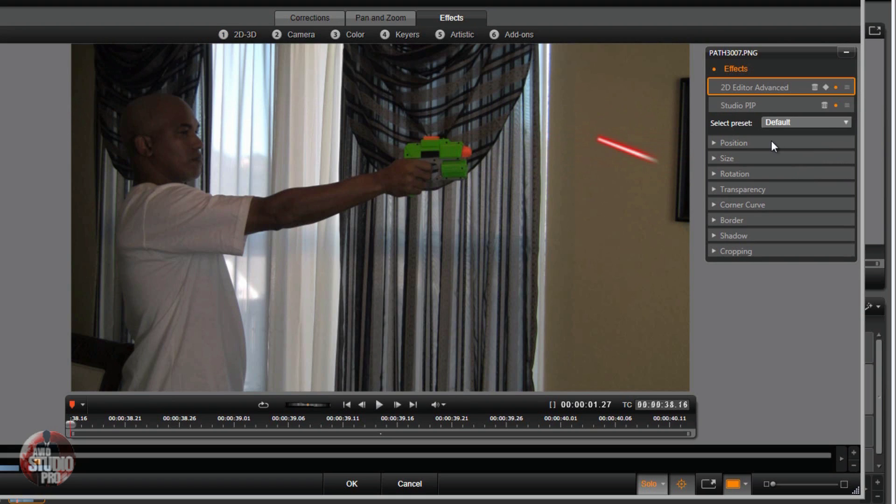
click(845, 122)
click(814, 132)
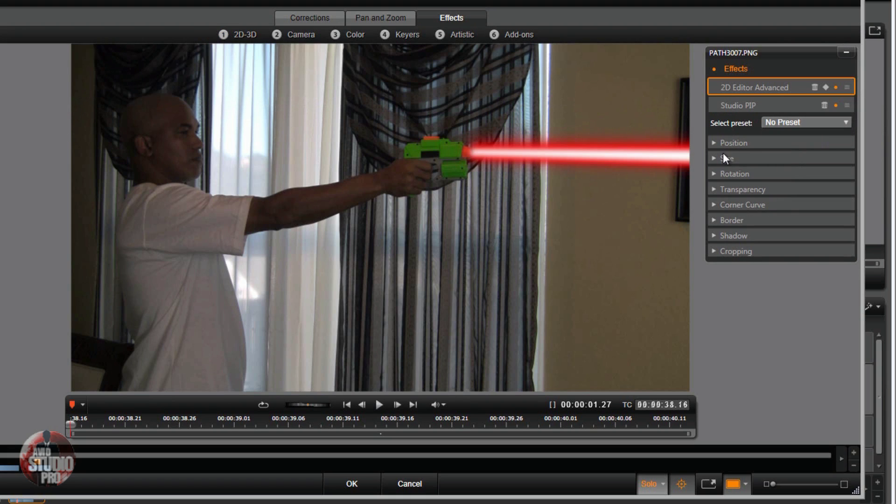
Enable keyframes for 2D Editor Advanced and set the right cropping to 34% at the clip's first frame.
click(713, 253)
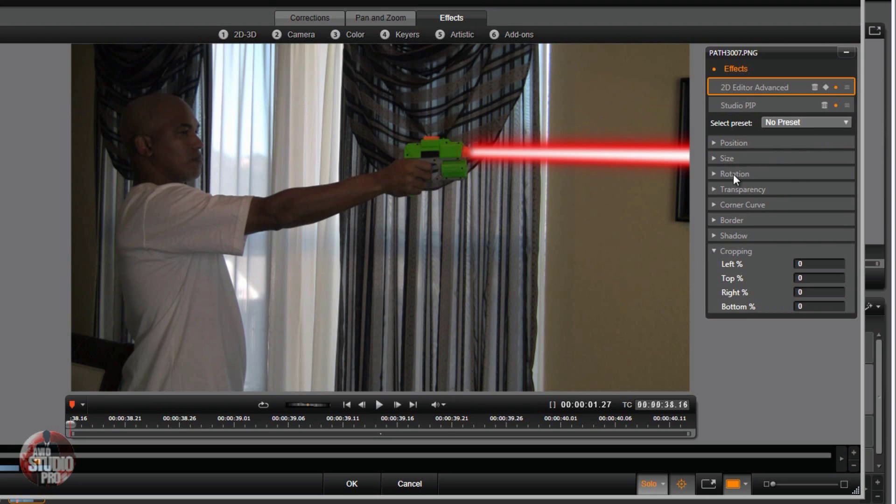
click(825, 88)
click(807, 291)
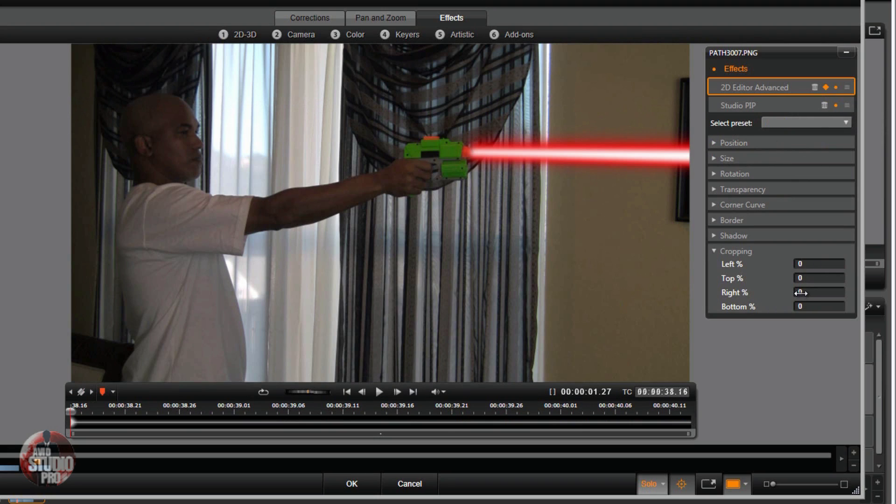
text(33)
key(Return)
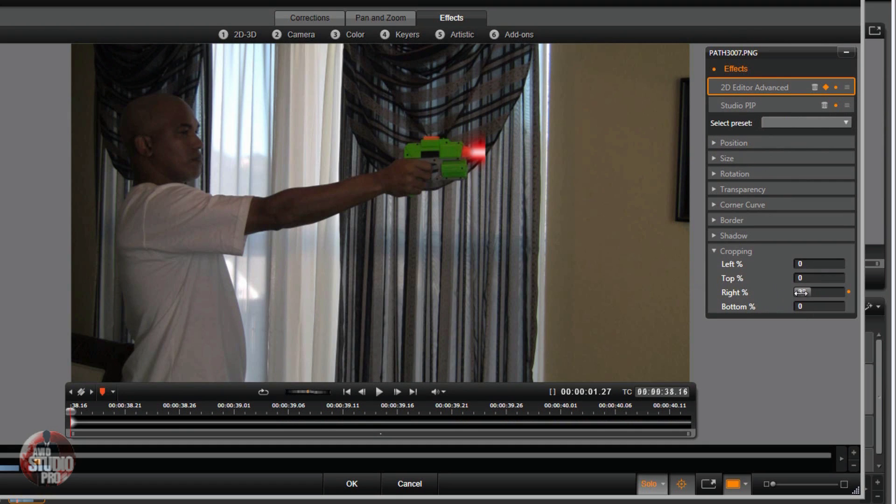
text(34)
key(Return)
Advance two frames to 00:00:38.18 and set the right cropping to 0%.
click(396, 393)
click(397, 393)
drag(800, 292, 738, 269)
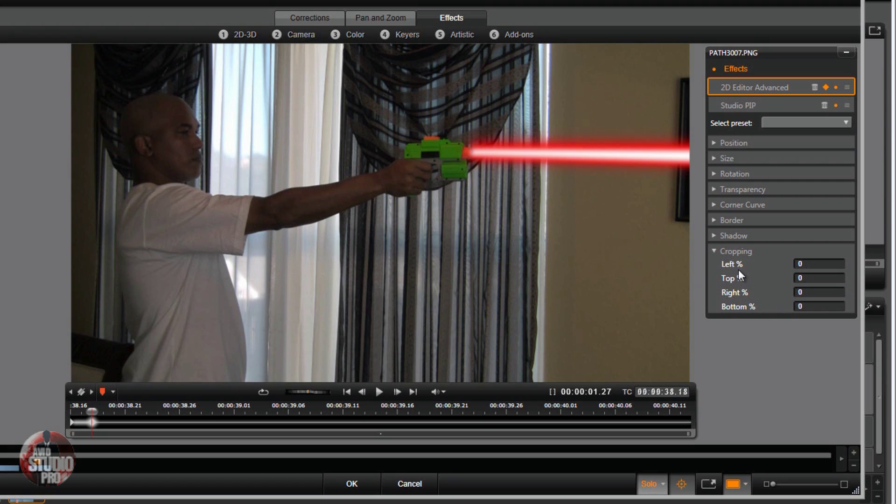
Set the right cropping to 35% at the end of the clip, 00:00:40.13.
click(413, 392)
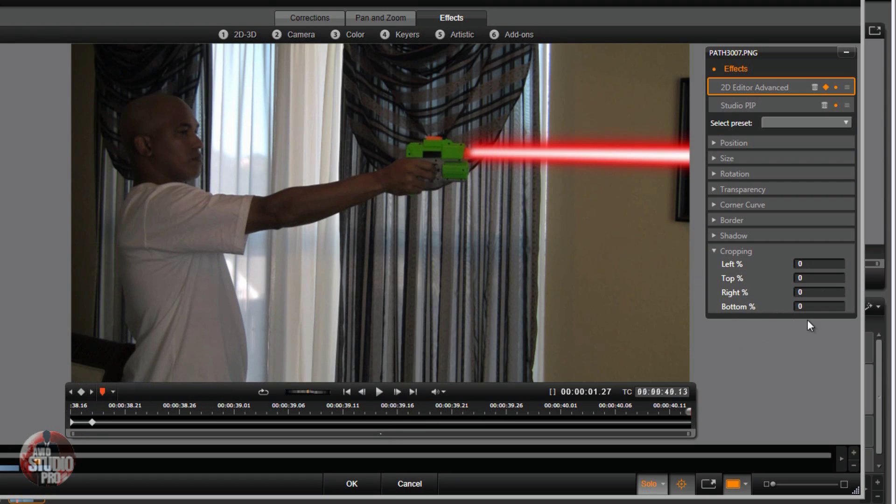
click(800, 292)
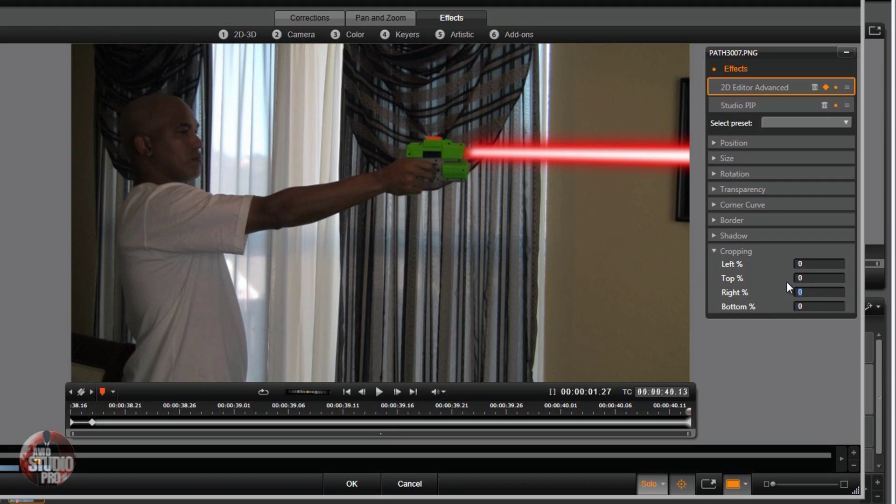
key(Return)
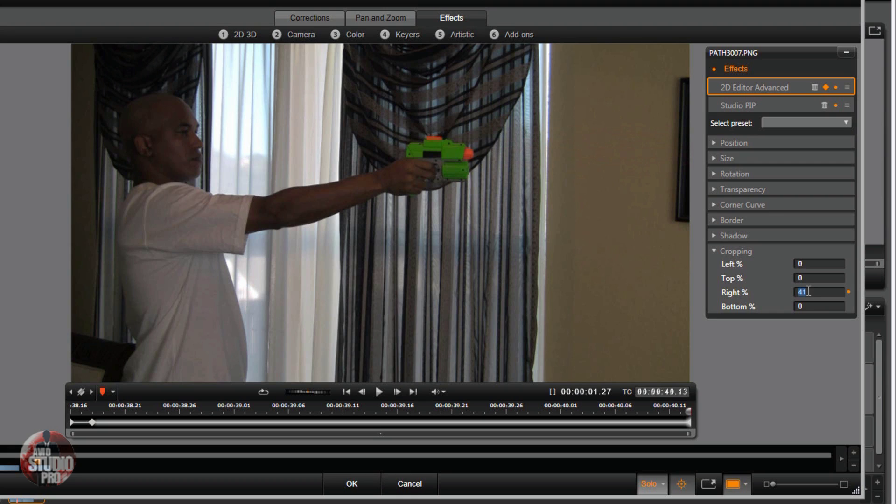
drag(806, 290, 807, 291)
click(802, 287)
scroll(803, 287, down, 3)
scroll(802, 292, down, 7)
drag(803, 294, 806, 292)
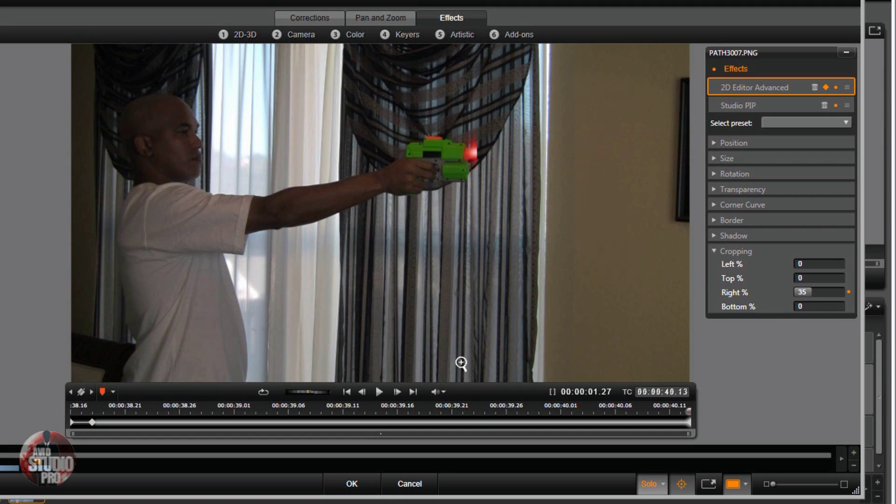
Step back two frames to 00:00:40.11 and set the right cropping to 0%.
click(363, 393)
click(364, 393)
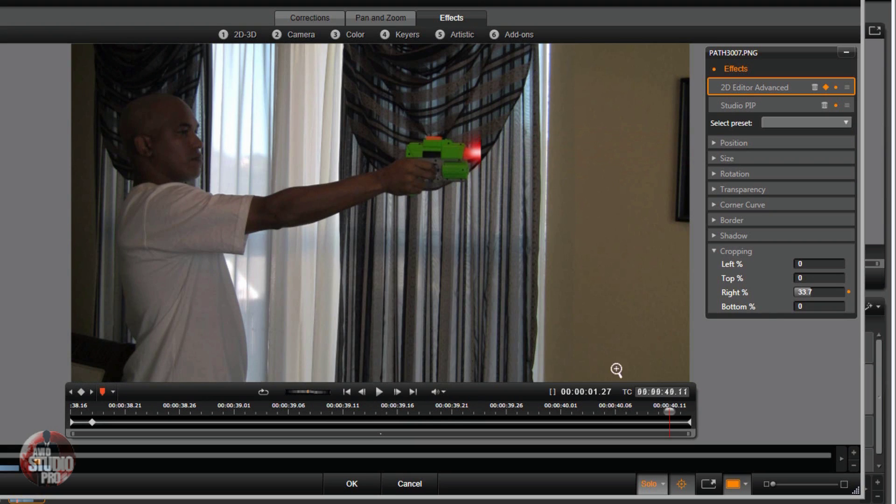
double_click(808, 295)
text(0)
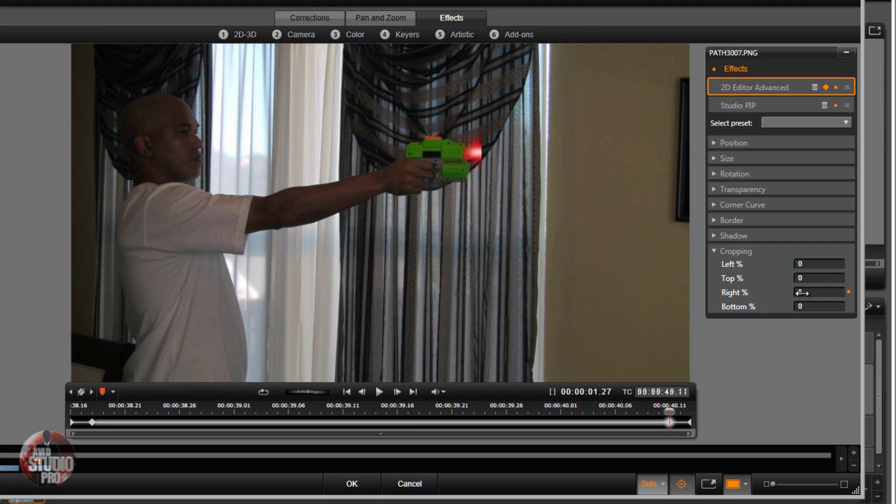
key(Return)
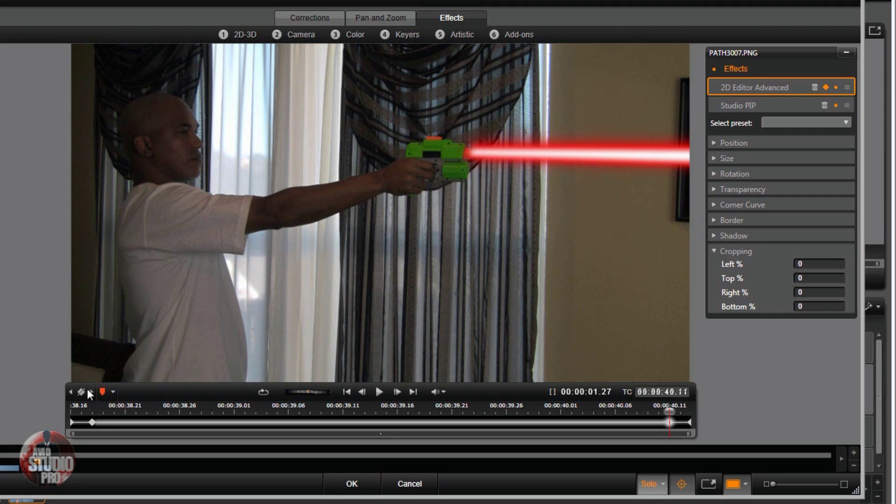
Collapse the Cropping settings, expand the Position settings and return to the first keyframe at 00:00:38.16.
click(714, 250)
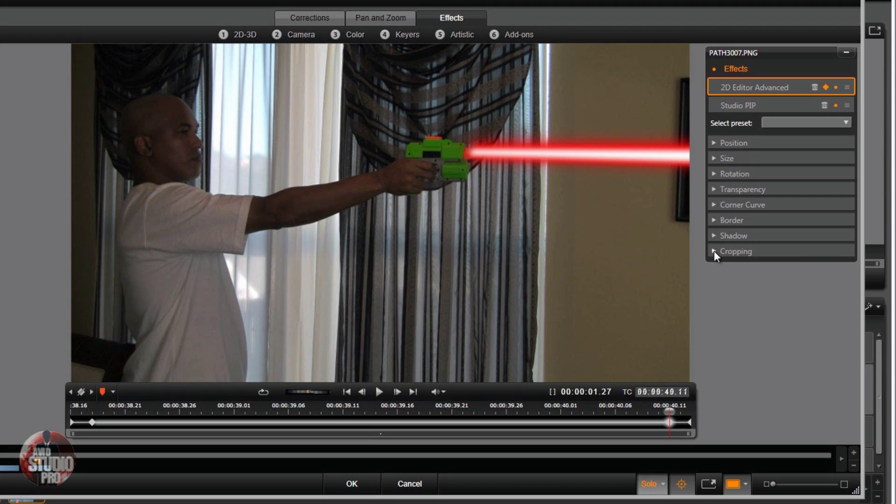
click(714, 143)
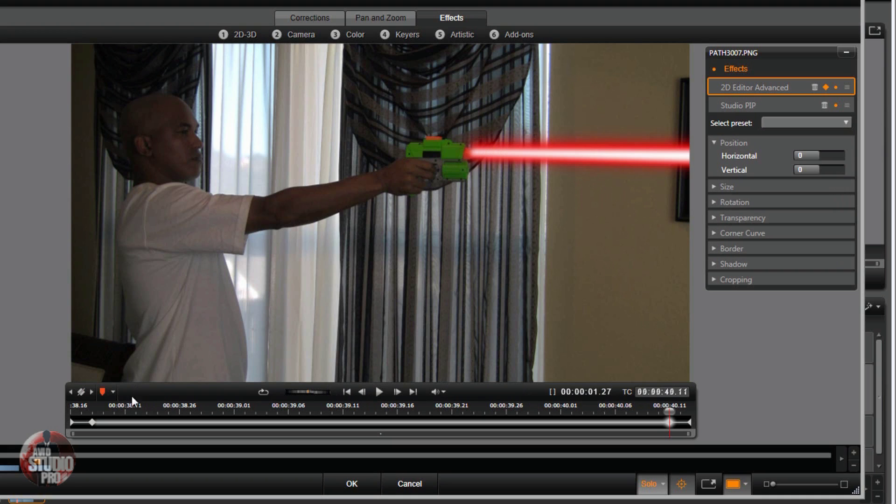
click(72, 392)
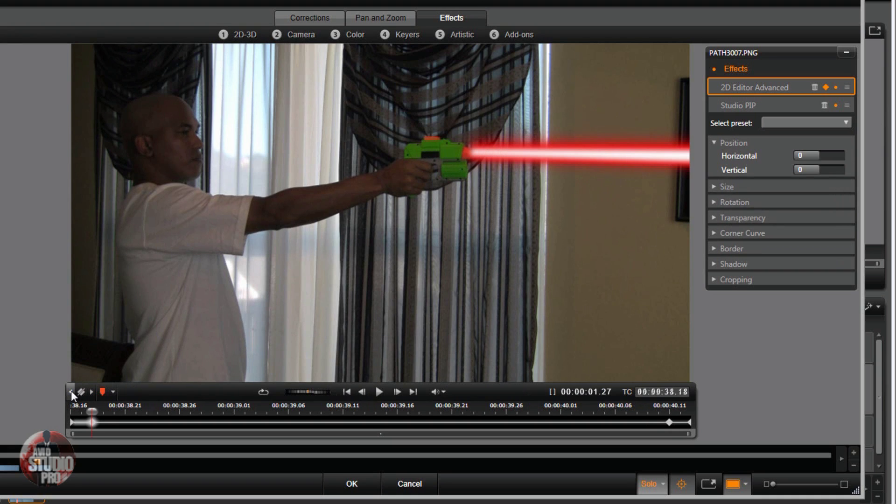
click(71, 392)
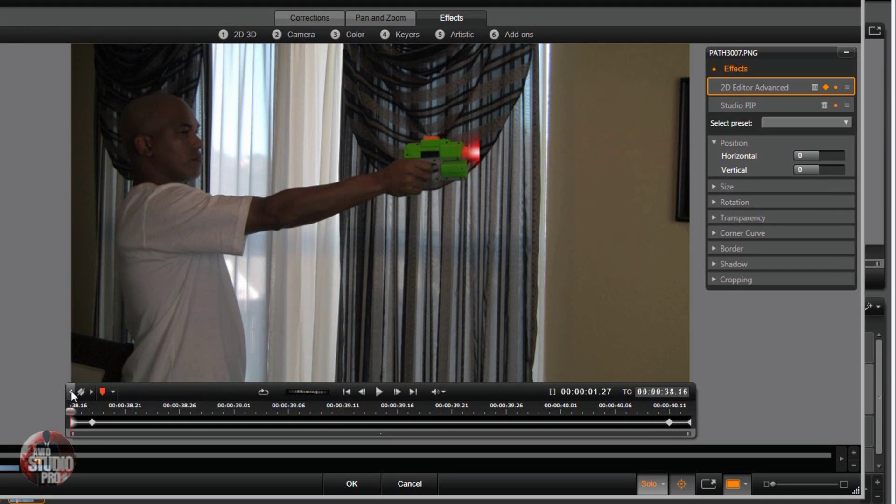
Step forward frame by frame from 00:00:38.16 to 00:00:39.05 to check the beam's growth and its alignment with the toy gun.
click(396, 393)
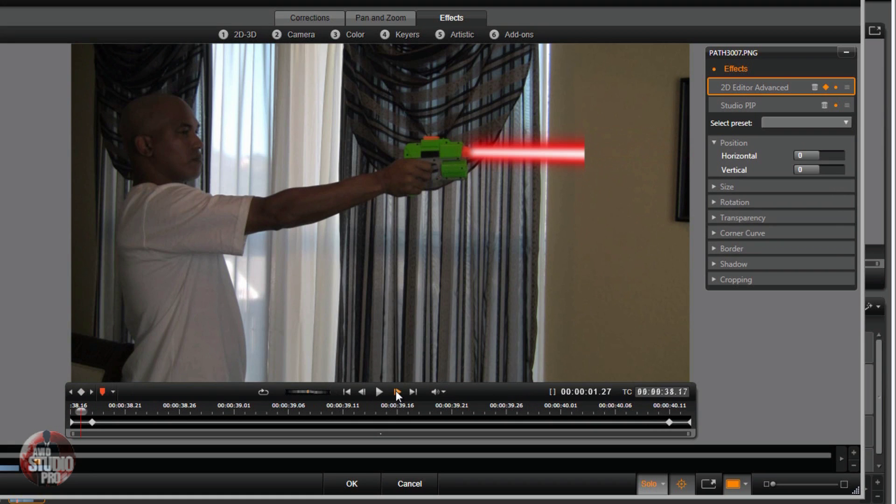
click(395, 392)
click(395, 392)
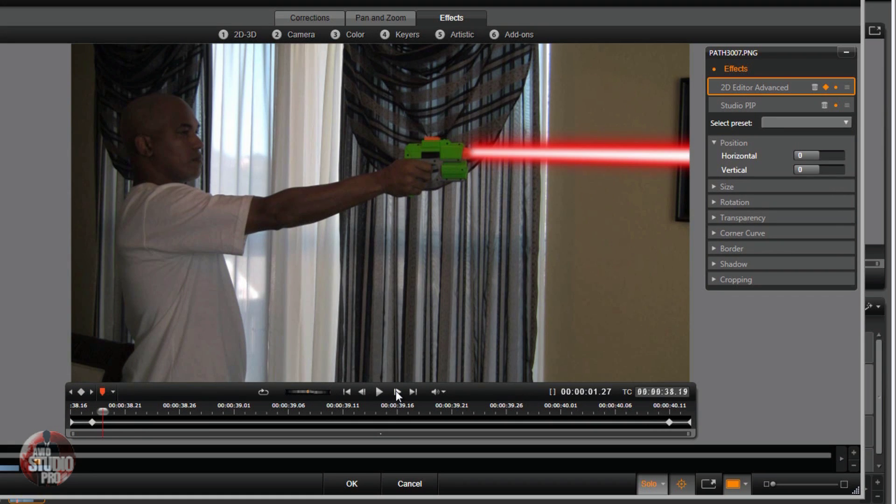
click(395, 392)
click(396, 392)
click(396, 392)
click(396, 392)
click(397, 392)
click(397, 392)
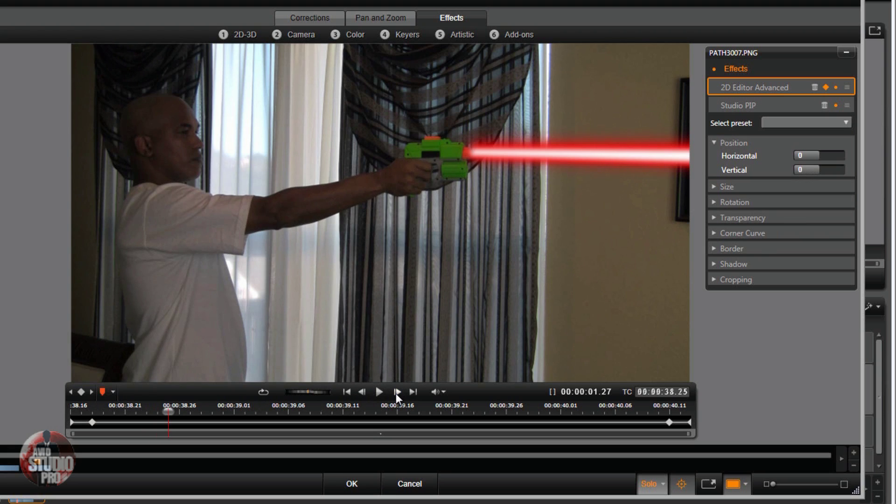
click(396, 391)
click(396, 392)
click(395, 393)
click(396, 393)
click(396, 393)
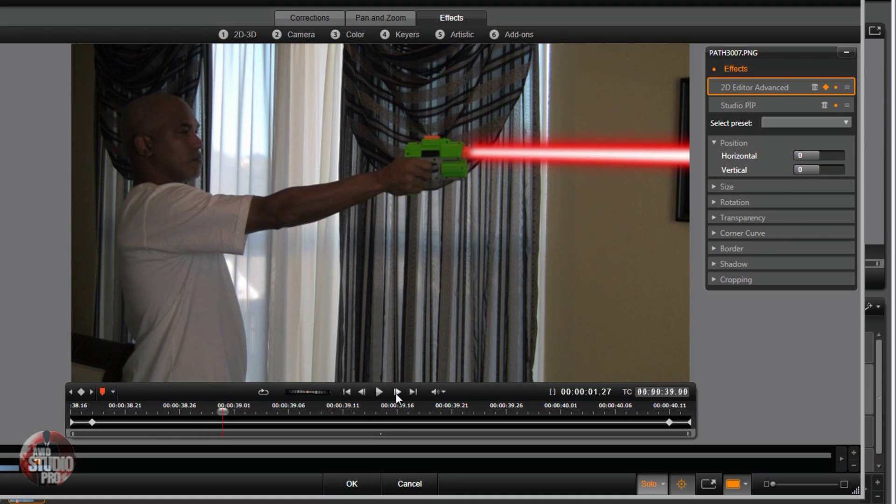
click(396, 393)
click(396, 392)
click(395, 393)
click(395, 392)
click(395, 393)
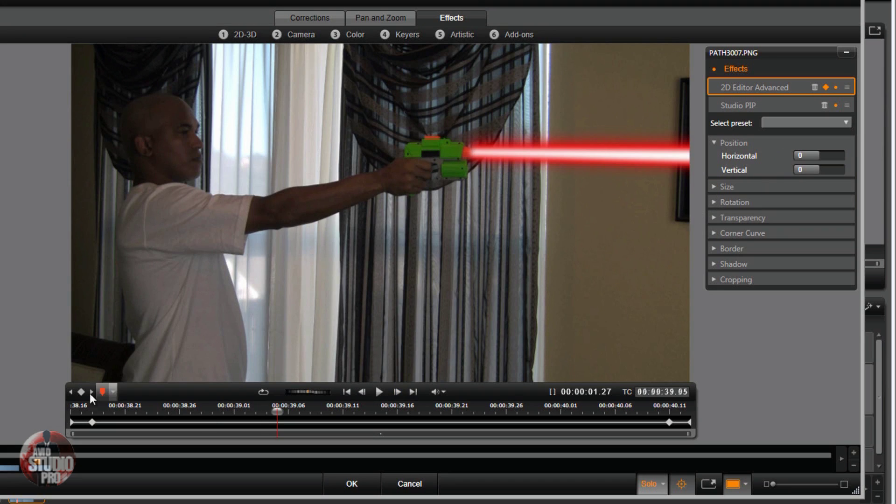
Return to the clip's first frame and set the Edge Softness under Transparency to 35.
click(346, 391)
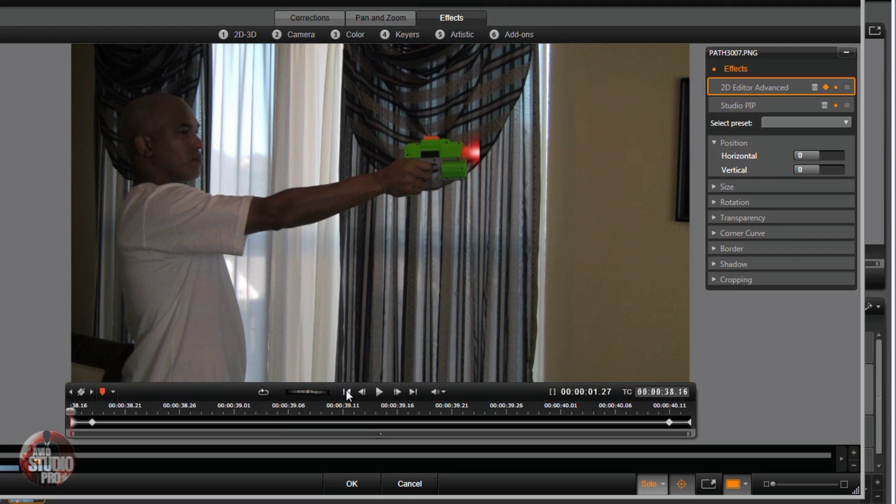
click(712, 216)
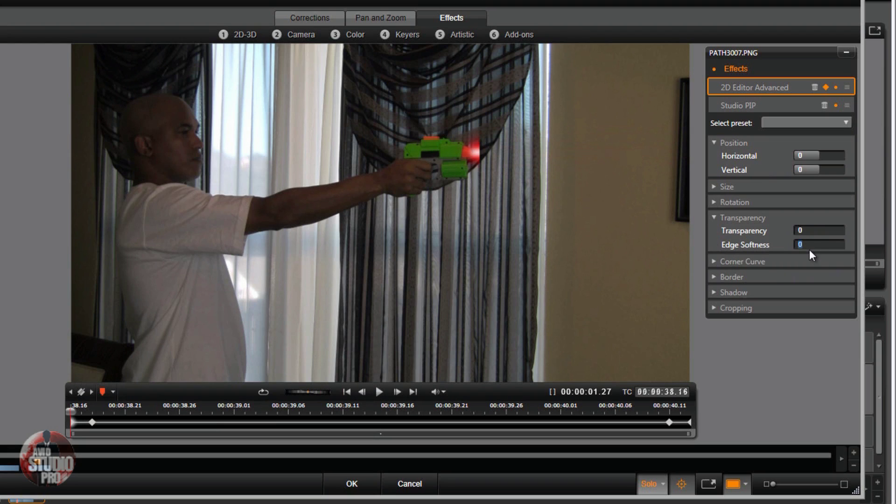
text(35)
key(Return)
drag(802, 245, 834, 246)
drag(830, 245, 853, 250)
click(807, 241)
key(Return)
Move to the keyframe at 00:00:38.18 and set the Edge Softness to 0.
click(92, 391)
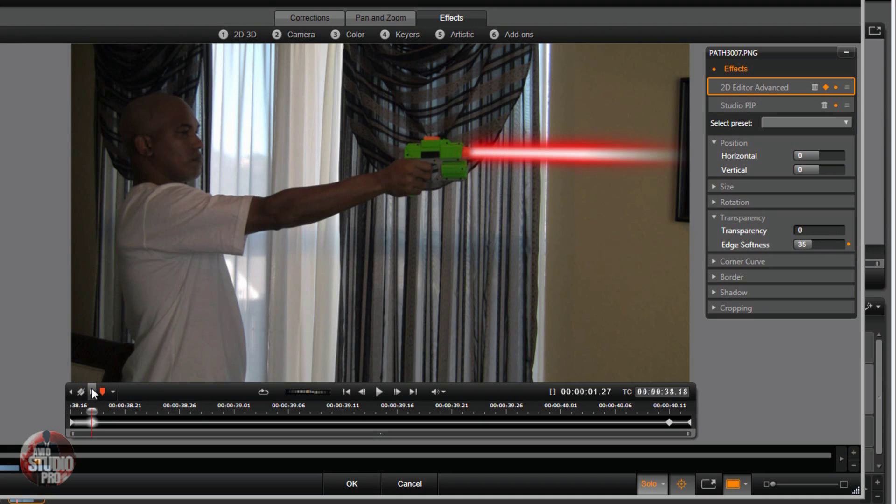
click(803, 244)
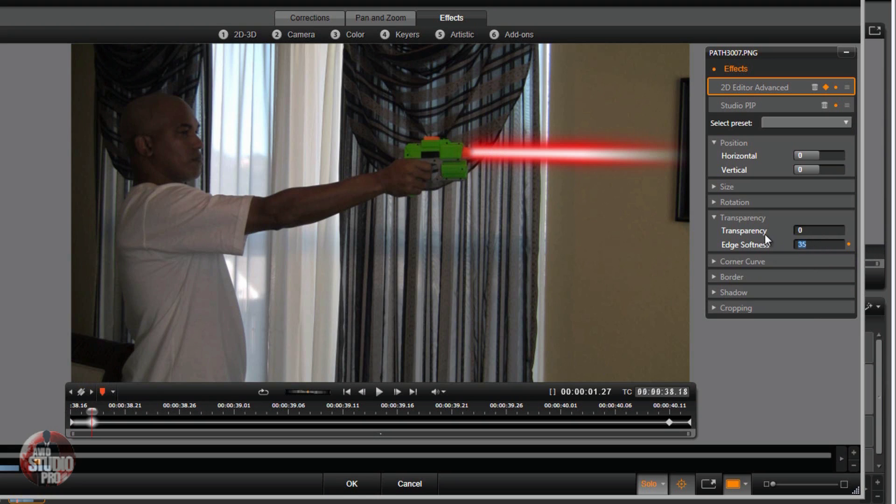
text(0)
key(Return)
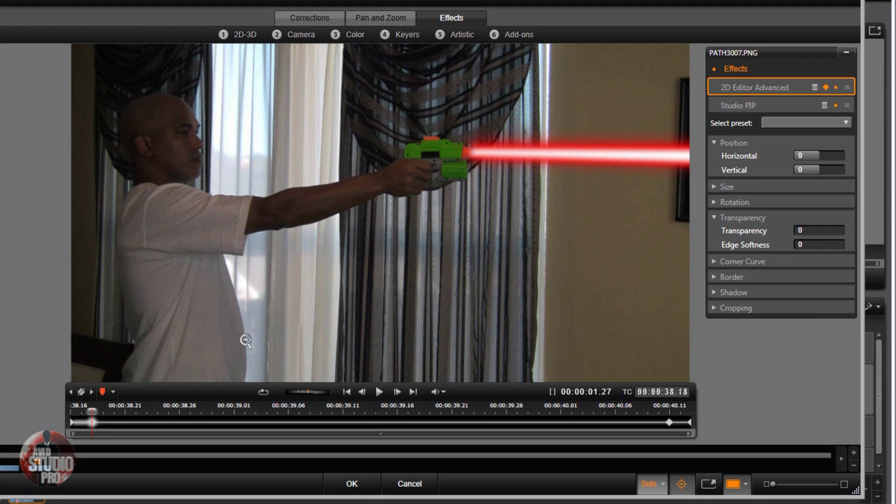
Move to the end keyframe at 00:00:40.13 and set the Edge Softness to 35.
click(93, 391)
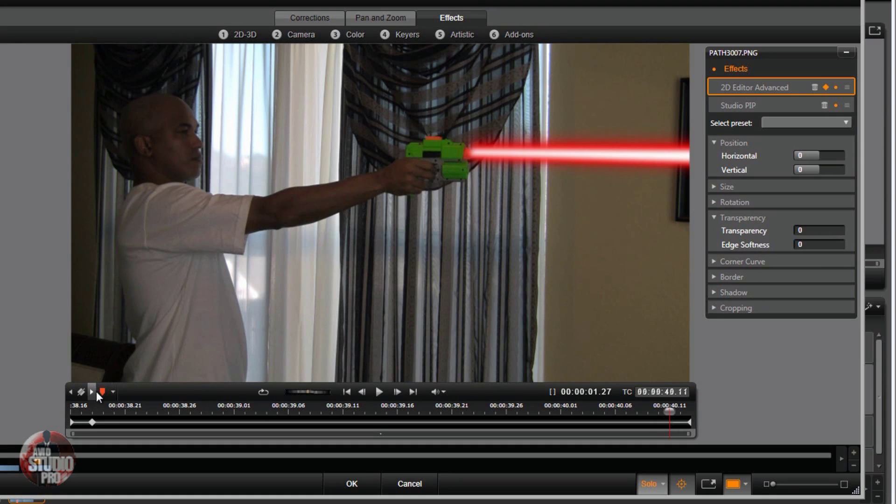
click(95, 392)
click(804, 244)
text(35)
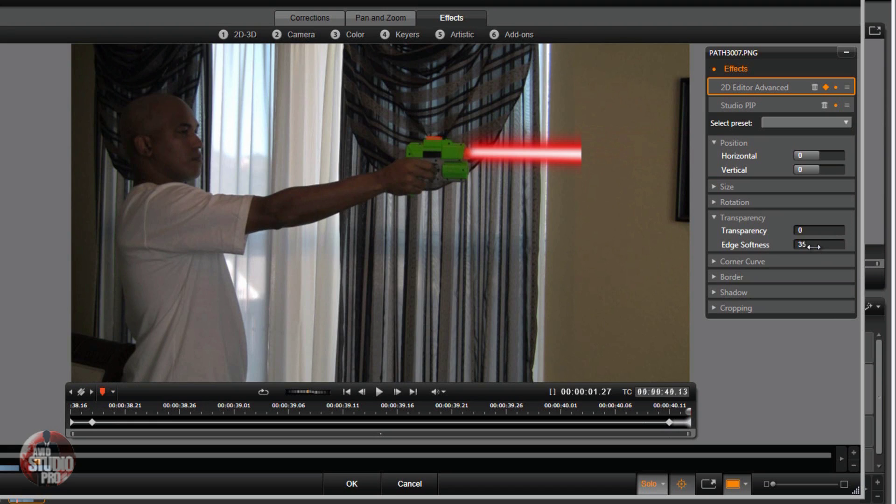
key(Return)
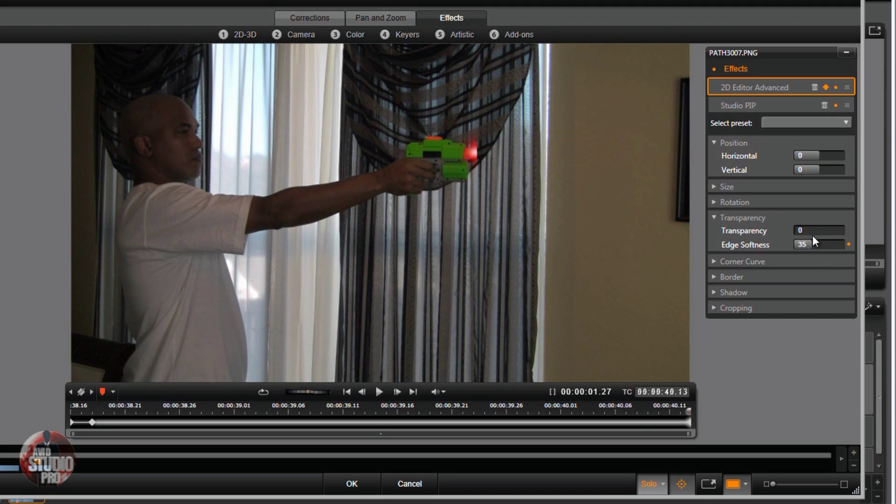
Go two frames back from the end to 00:00:40.11, set the Edge Softness and right cropping to 0, and accept the effect edits.
click(72, 391)
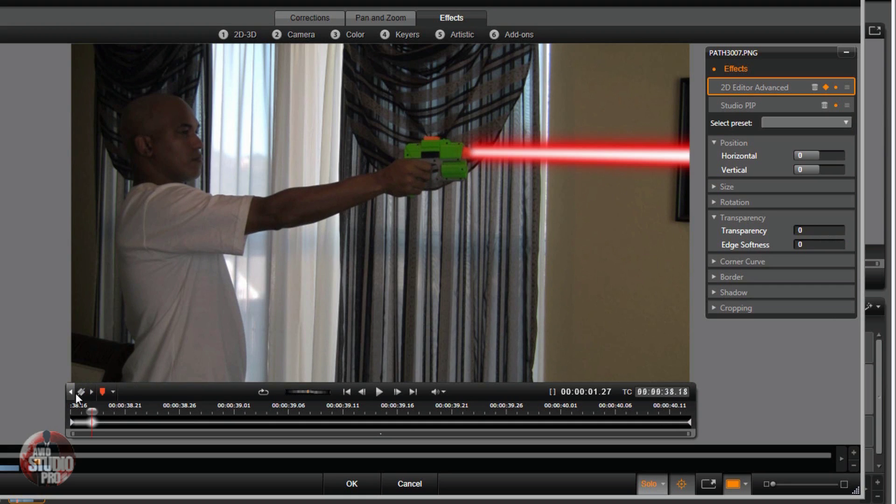
click(94, 393)
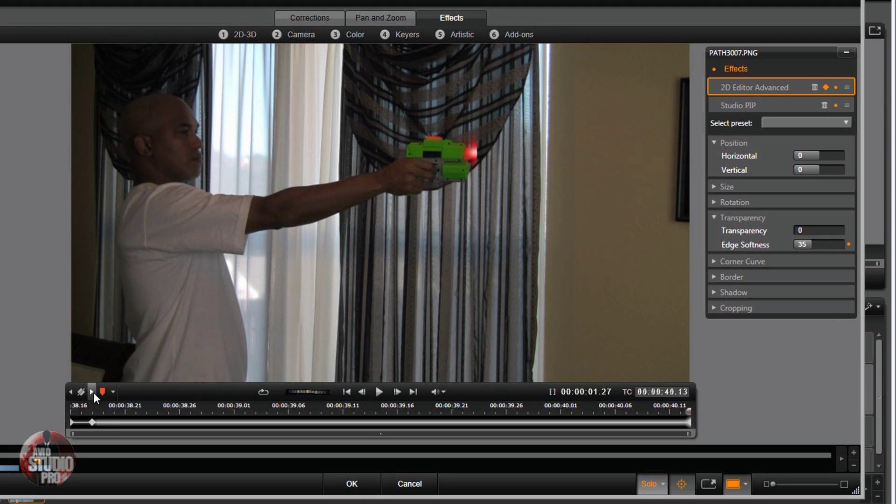
click(365, 392)
click(366, 392)
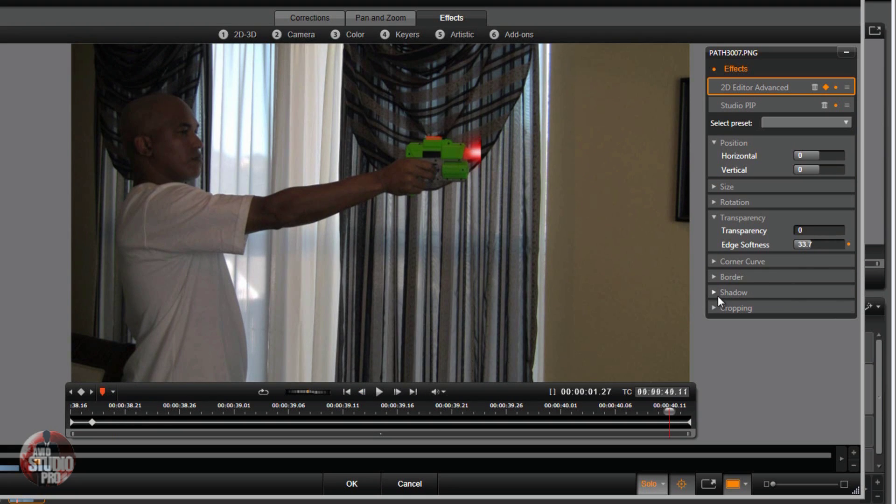
click(805, 246)
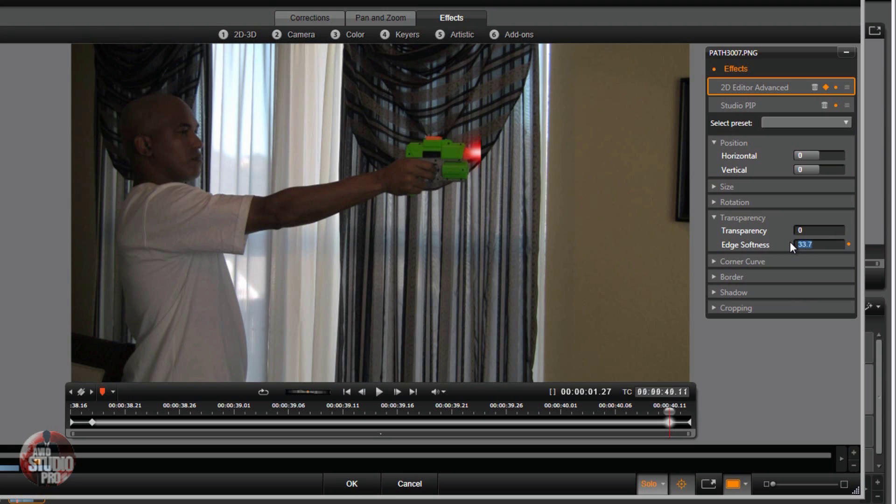
click(713, 308)
click(808, 349)
text(0)
key(Return)
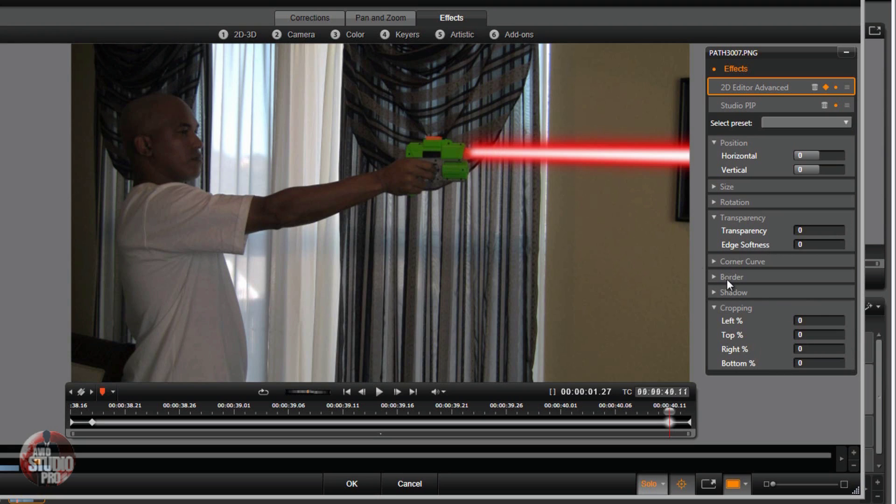
click(354, 481)
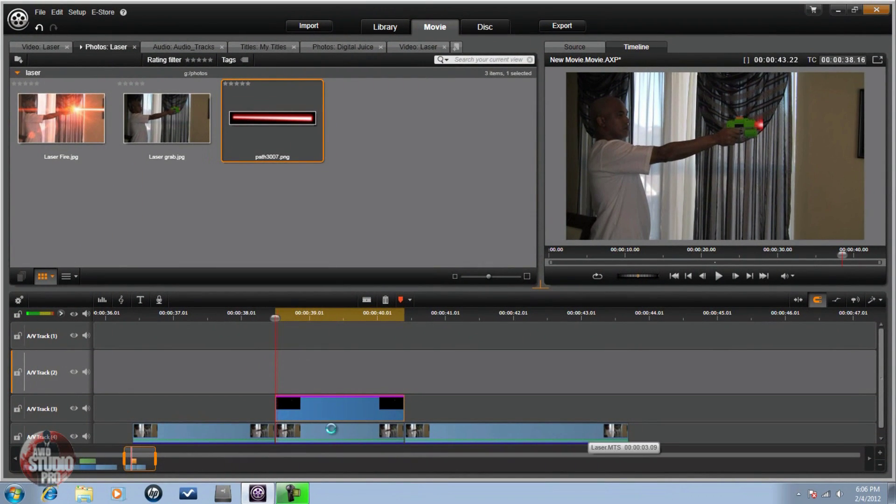
Open the effects editor for the Laser.MTS clip directly beneath the beam on A/V Track (4) and add the Knoll Light Factory effect.
right_click(333, 435)
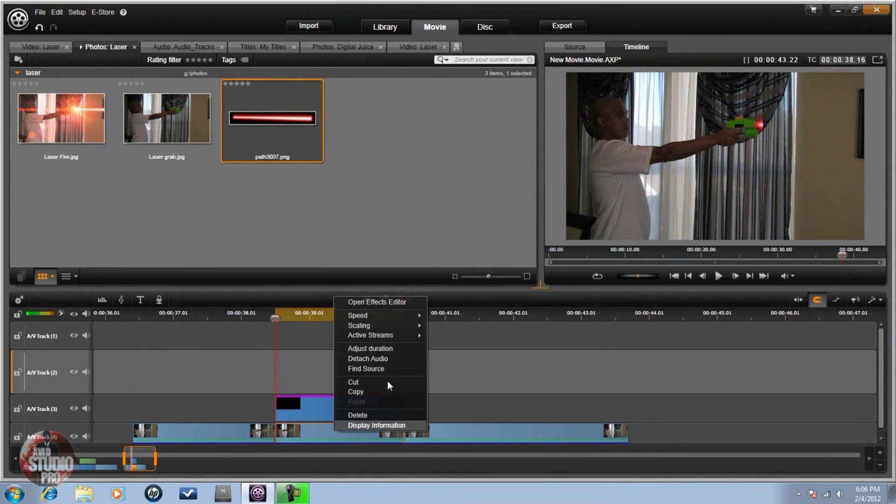
click(368, 302)
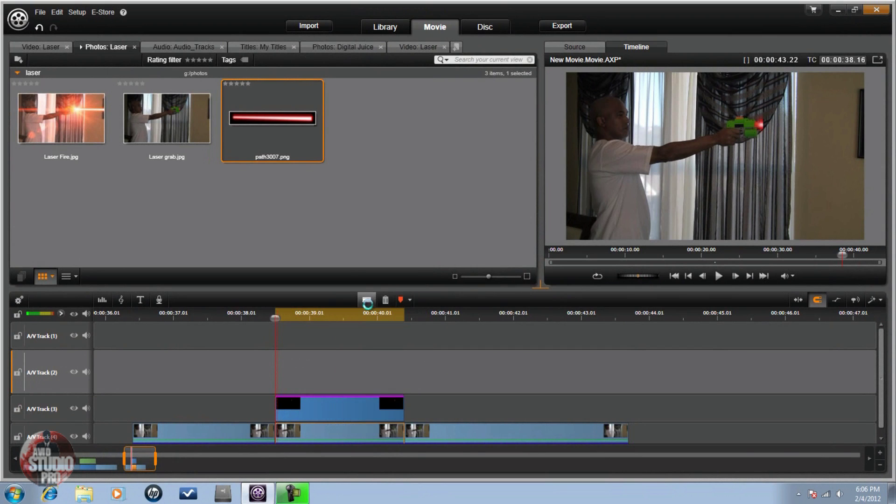
mouse_move(560, 63)
click(563, 89)
drag(251, 93, 351, 227)
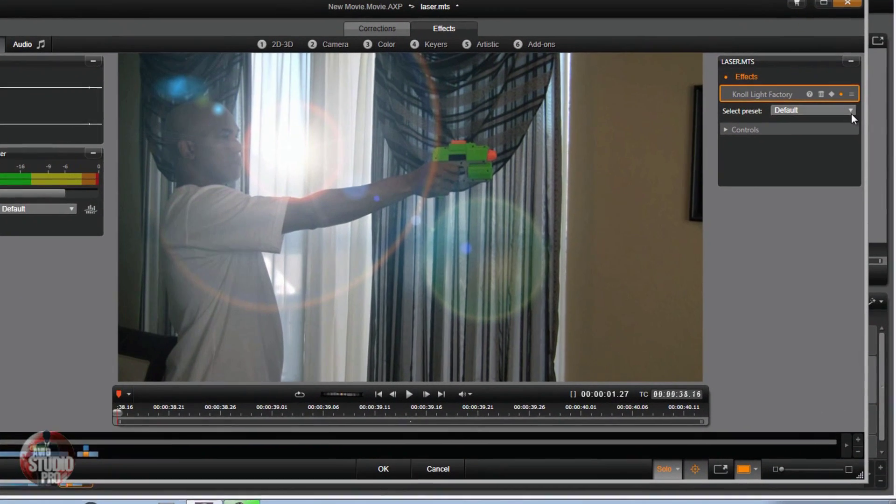
Choose the Red Laser preset for the Knoll Light Factory effect.
click(852, 123)
drag(847, 166, 856, 239)
click(795, 209)
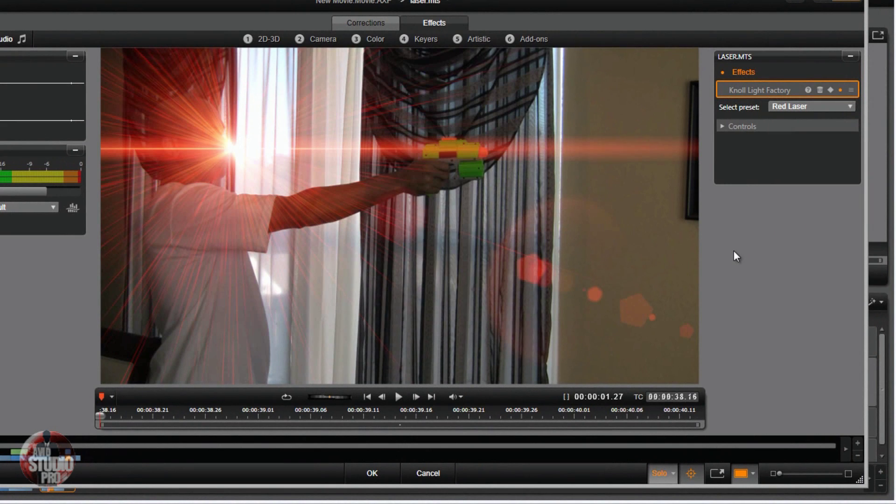
Move the flare to the gun's muzzle by setting the first light source location to 67 and the second to 32.
click(721, 126)
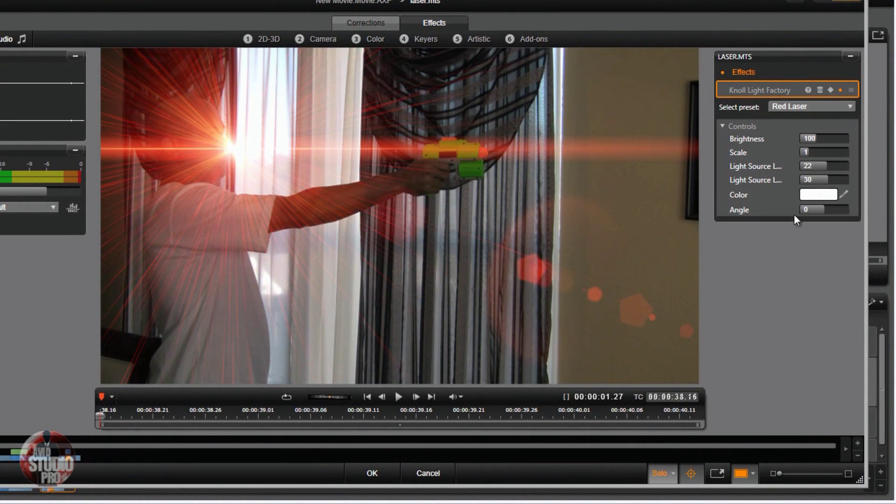
drag(820, 165, 807, 163)
click(814, 177)
text(32)
key(Return)
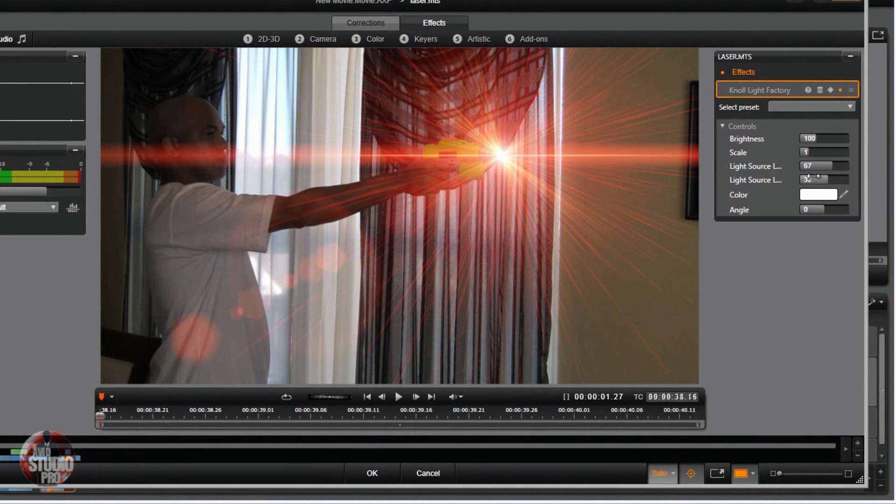
Lower the flare's brightness to 57.9 and set its first light source location to 65.
drag(821, 137, 801, 140)
drag(831, 166, 826, 166)
click(830, 166)
text(65)
key(Return)
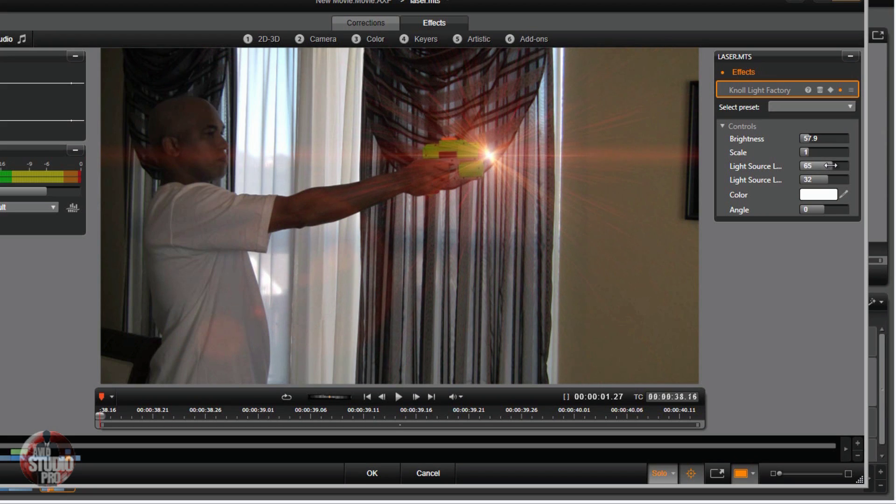
Set the flare's second light source location to 33 and fine-tune it to 30.4.
click(816, 180)
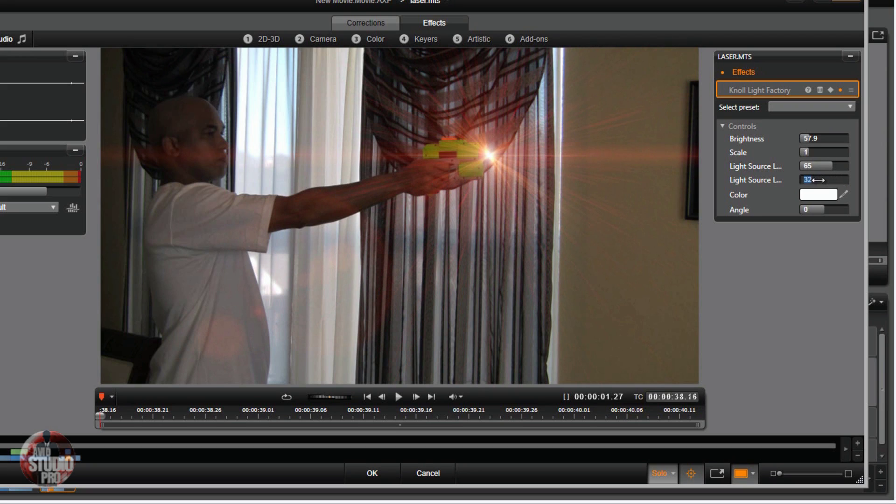
text(33)
key(Return)
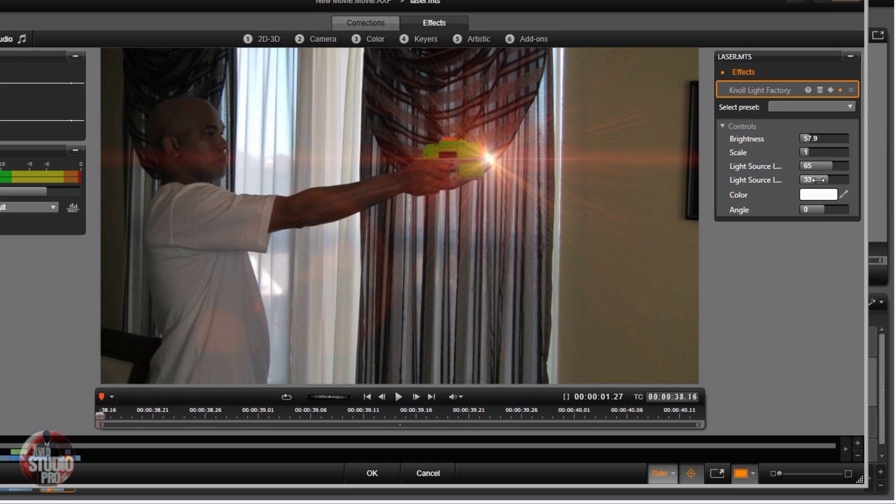
drag(817, 180, 814, 179)
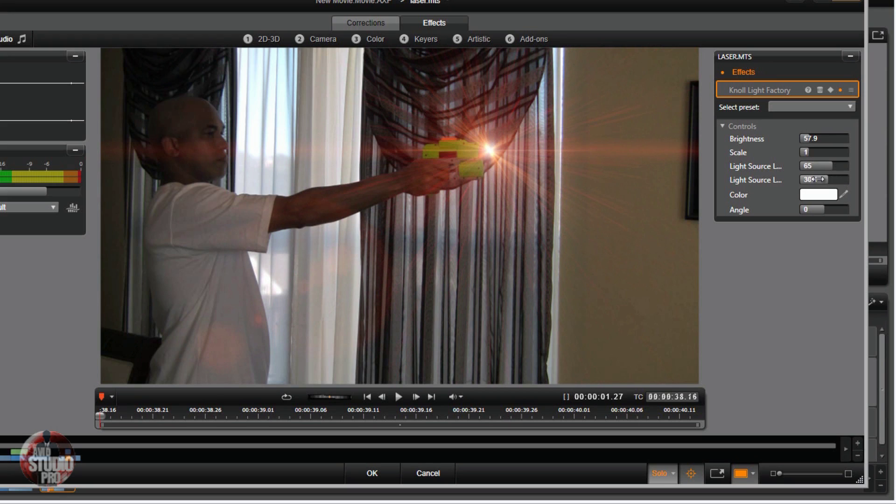
Set the flare's brightness to 100 and enable keyframes for Knoll Light Factory at the clip's first frame.
click(810, 135)
text(100)
key(Return)
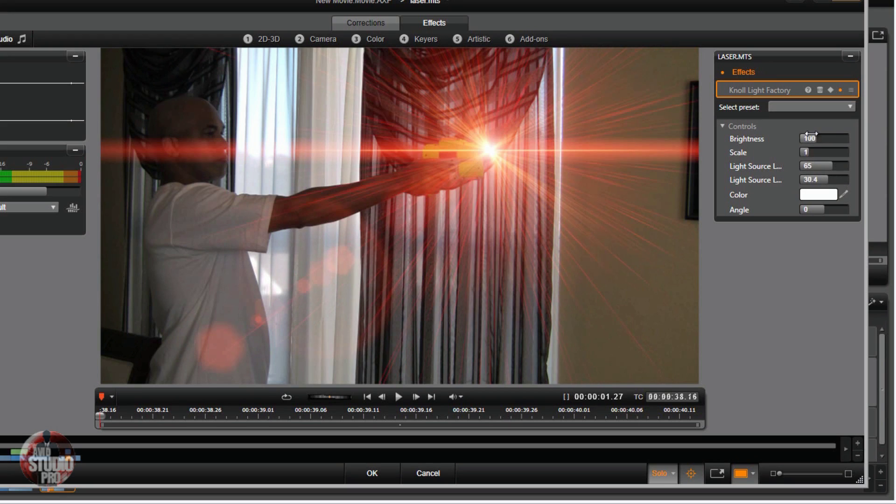
click(829, 90)
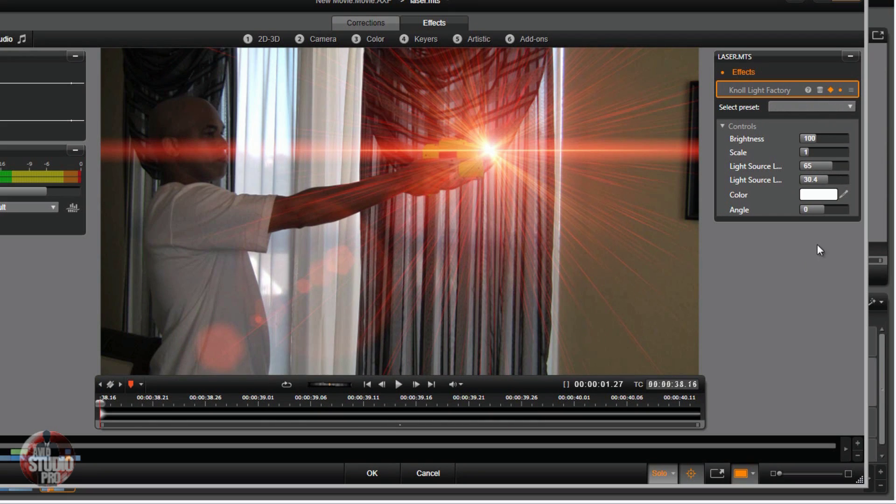
Advance through the laser.mts clip frame by frame to 00:00:38.29 and apply its flare effect.
click(416, 387)
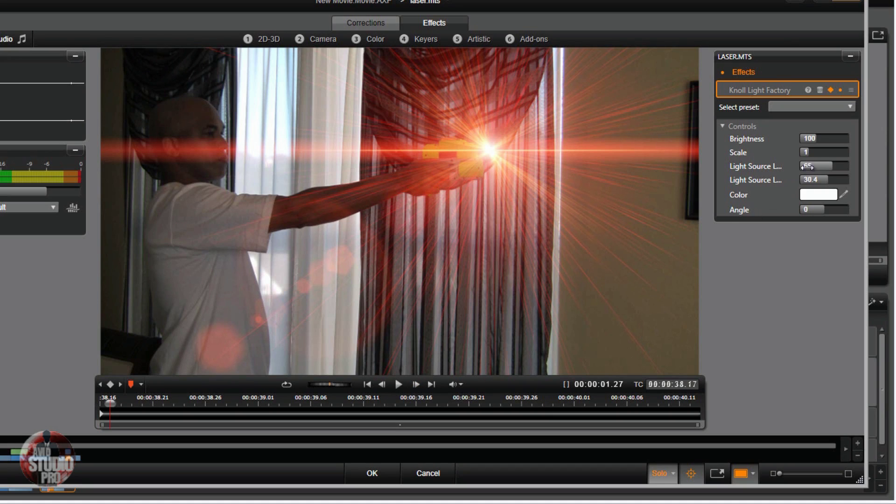
click(416, 387)
click(416, 386)
click(417, 386)
click(416, 385)
click(416, 386)
click(416, 385)
click(416, 385)
click(416, 385)
click(416, 385)
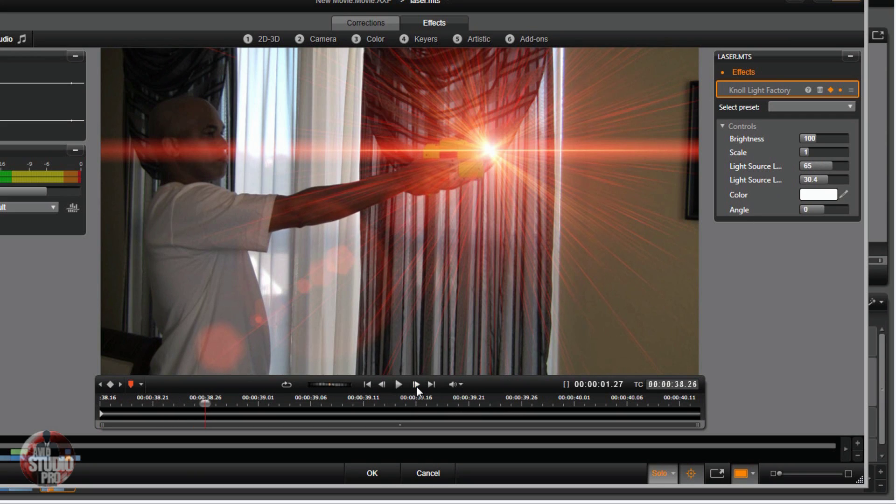
click(416, 385)
click(417, 386)
click(416, 385)
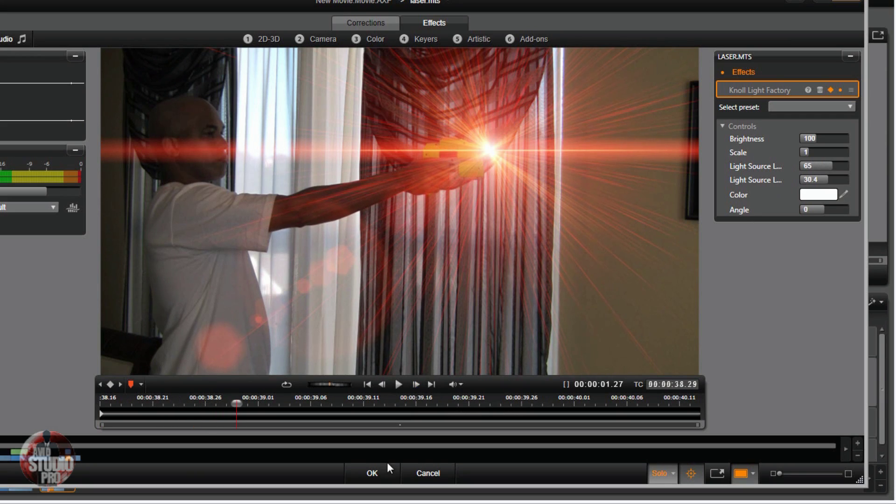
click(379, 471)
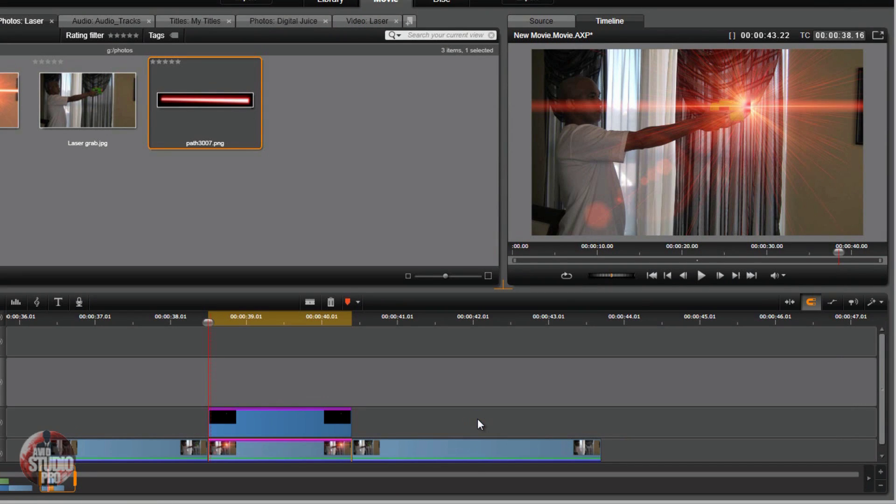
Open the effects editor for the path3007.png beam clip and show the underlying video in the preview.
right_click(299, 421)
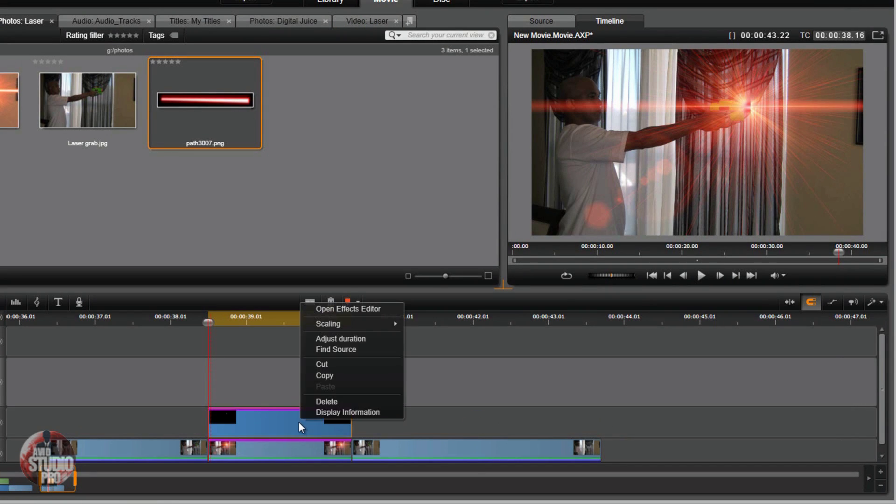
click(346, 309)
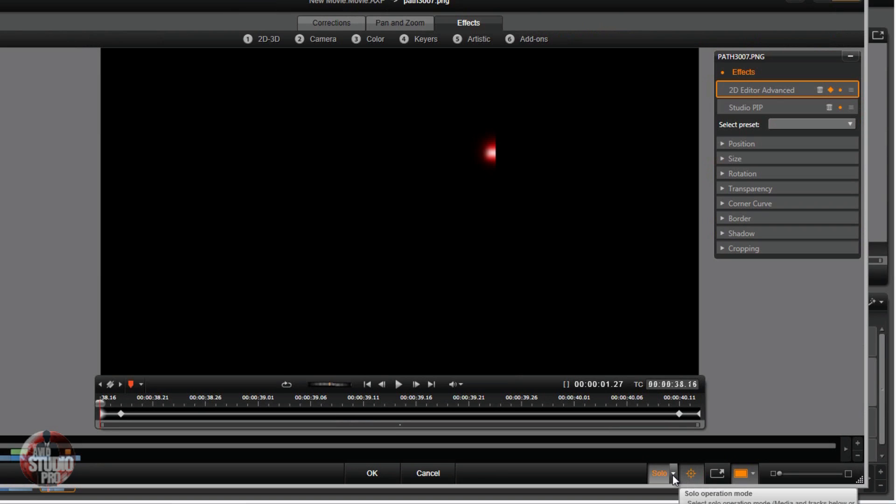
click(673, 475)
click(674, 485)
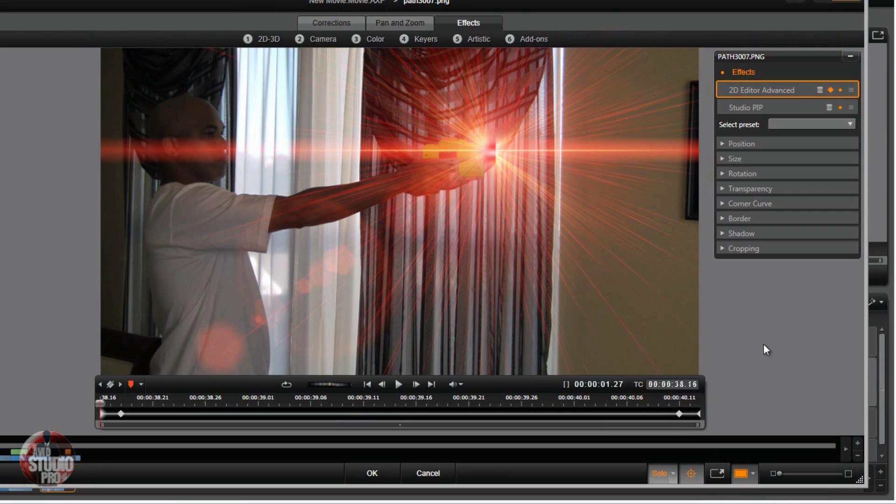
Add the Red Giant Knoll Light Factory effect to the beam clip and choose the Red Laser preset.
mouse_move(534, 35)
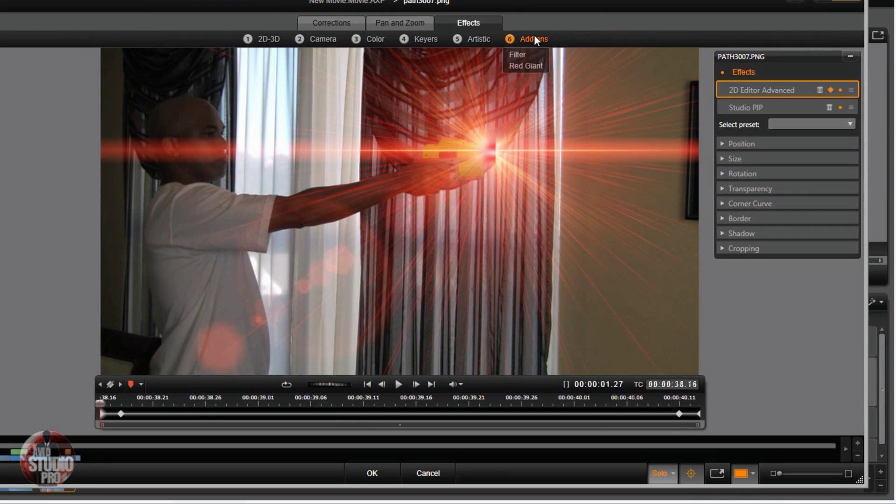
click(517, 67)
click(180, 80)
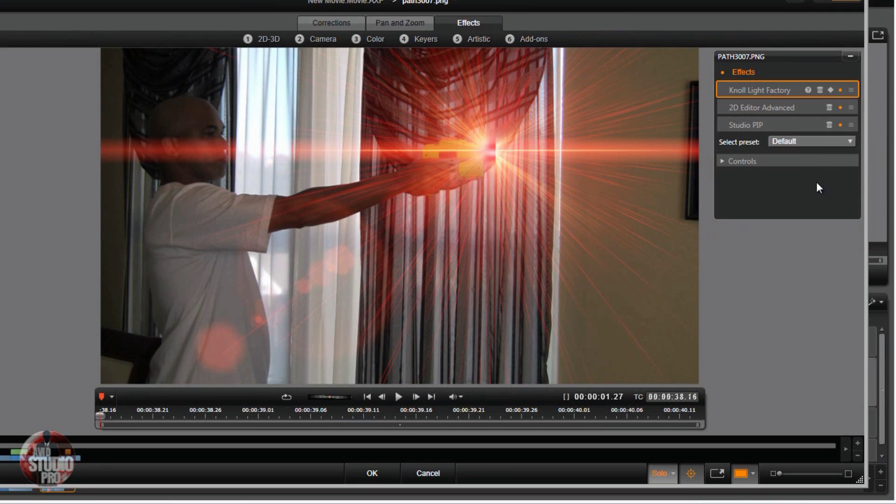
click(856, 140)
scroll(845, 226, down, 3)
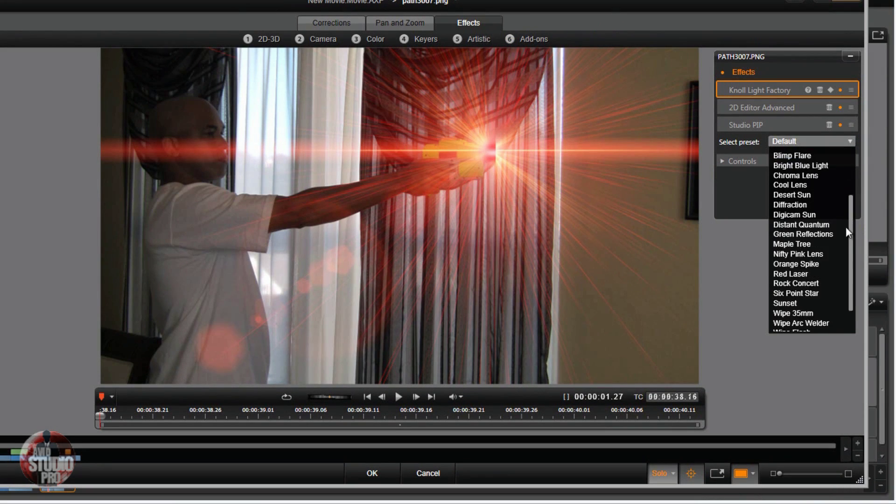
click(835, 244)
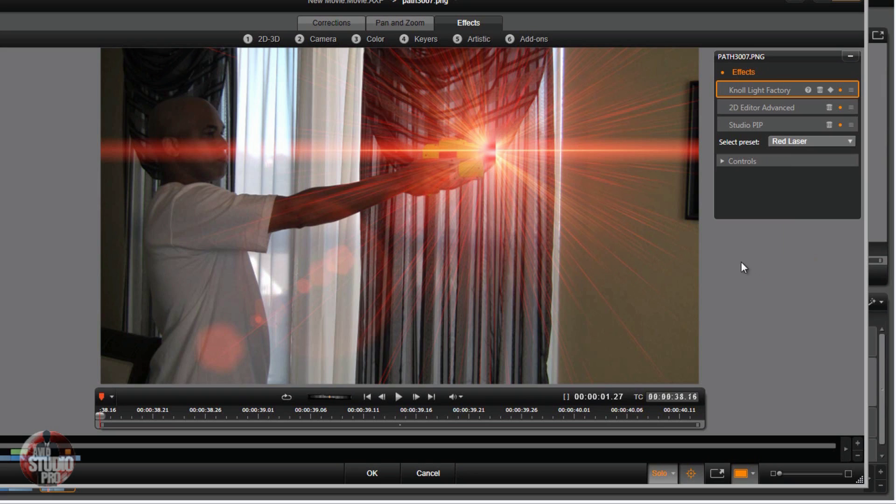
Set the beam clip's first light source location to 67 and the second to 31.
click(721, 161)
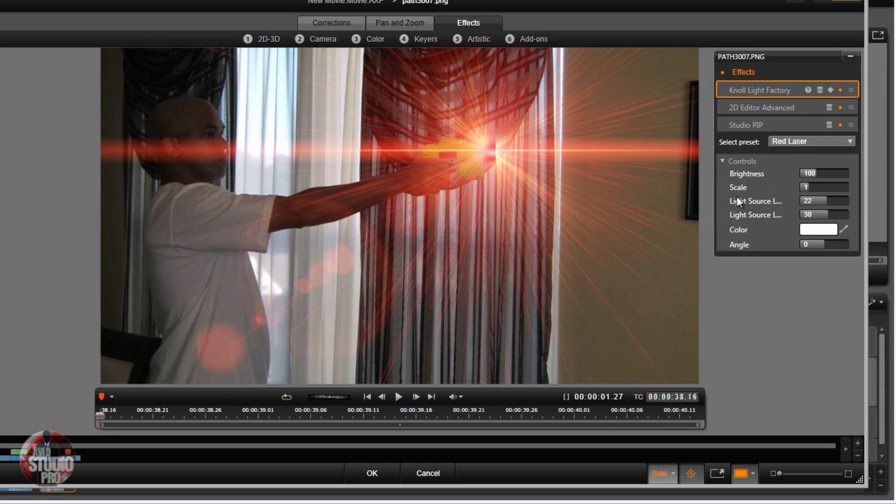
click(816, 202)
text(67)
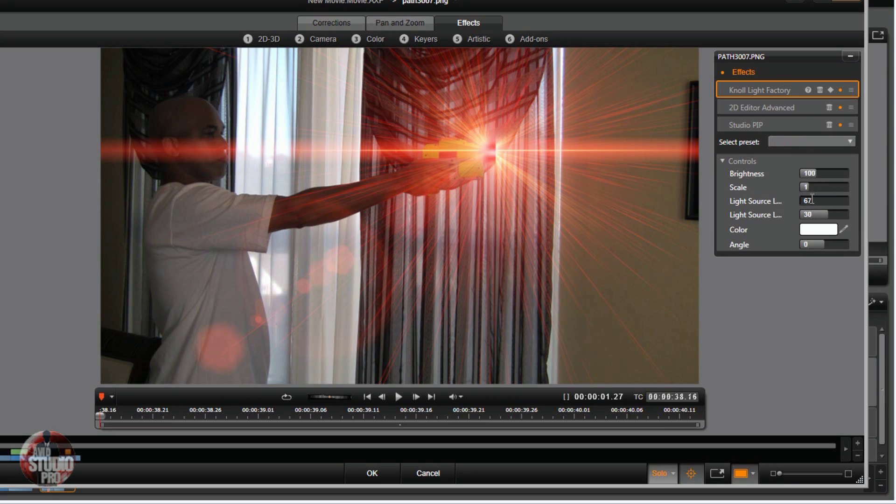
click(805, 212)
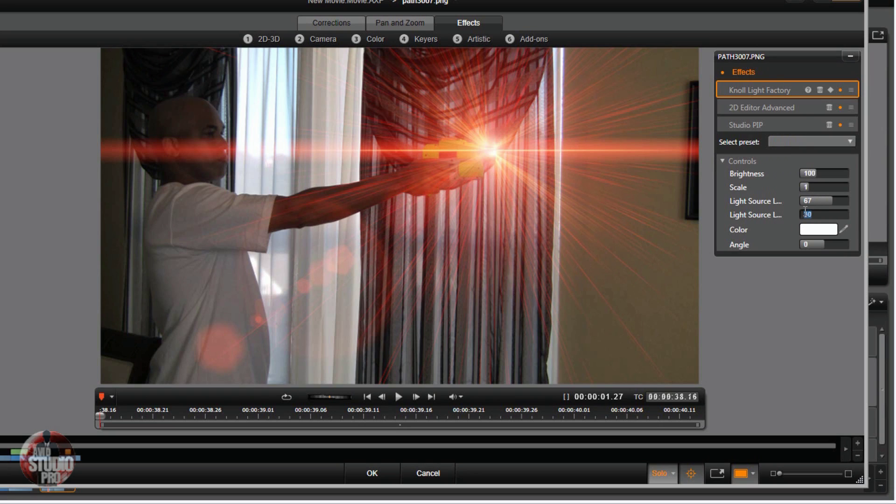
text(31)
key(Return)
Try 34 for the second light source location, settle on 32, and apply the effect to the beam clip.
click(824, 213)
text(34)
key(Return)
click(822, 213)
text(32)
key(Return)
click(370, 474)
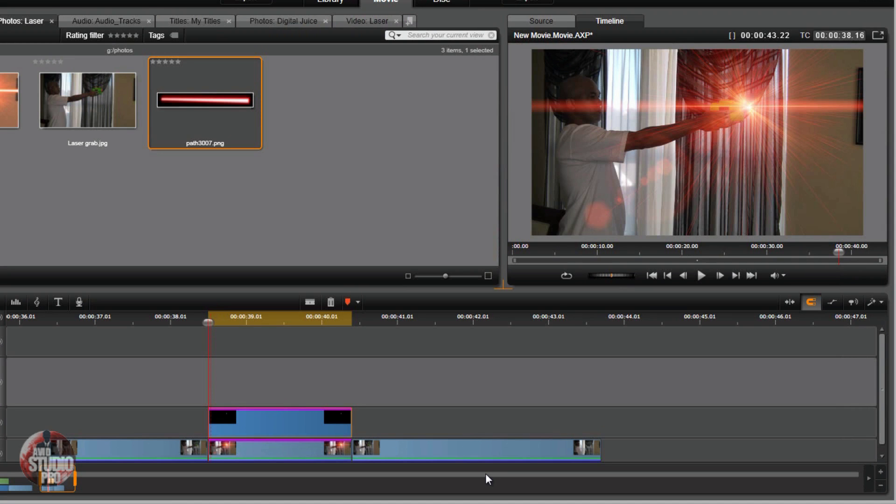
Reopen the beam clip's effects with the underlying video shown, raise the Knoll Light Factory brightness to 216.7, and apply it.
right_click(282, 425)
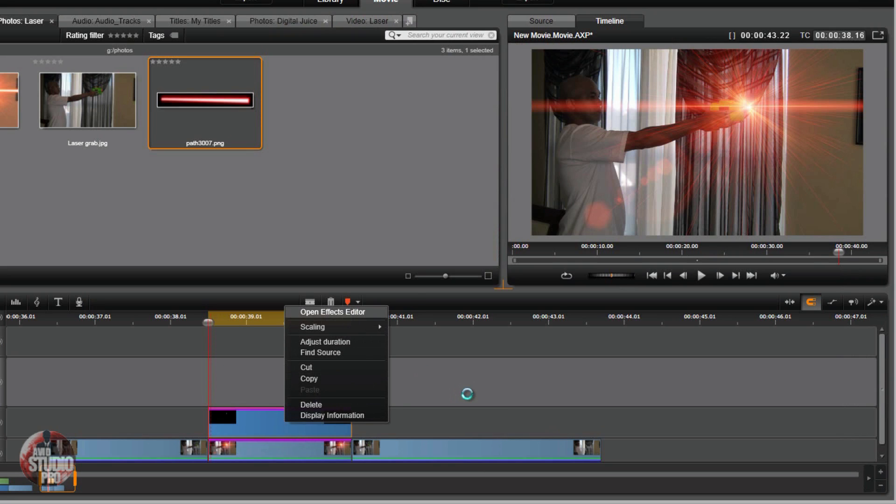
key(Return)
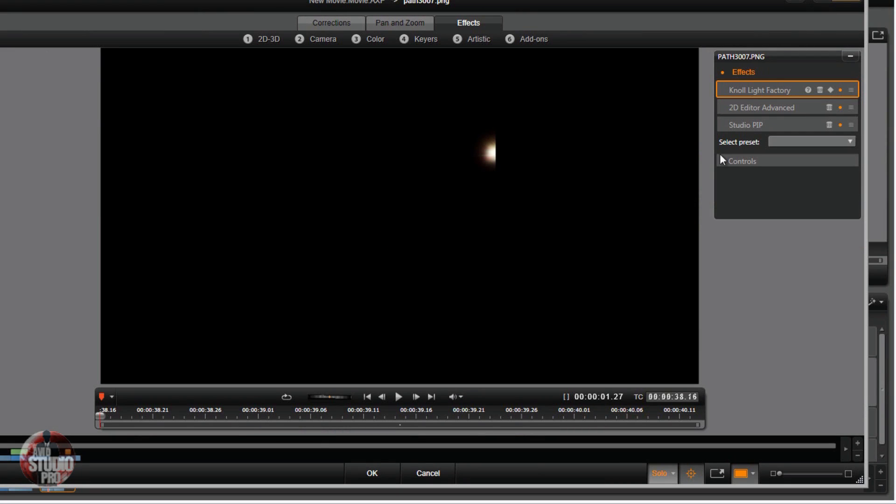
click(672, 473)
click(673, 486)
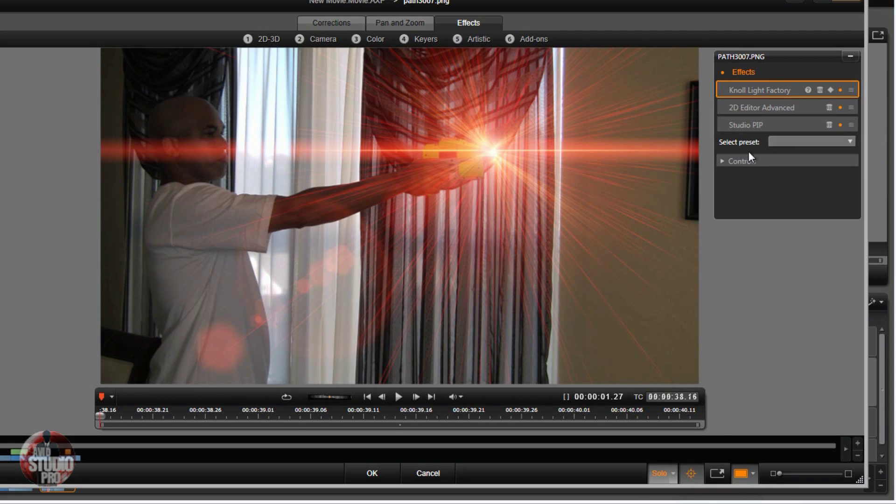
click(723, 161)
drag(814, 174, 849, 182)
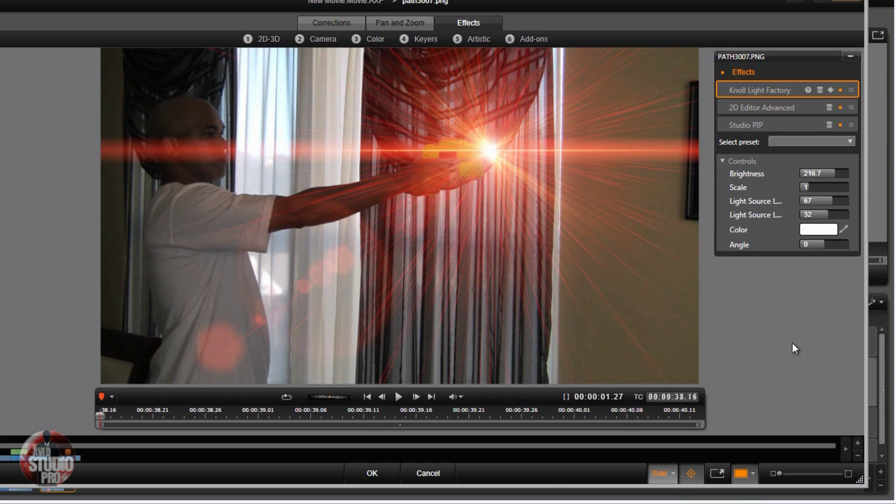
click(373, 472)
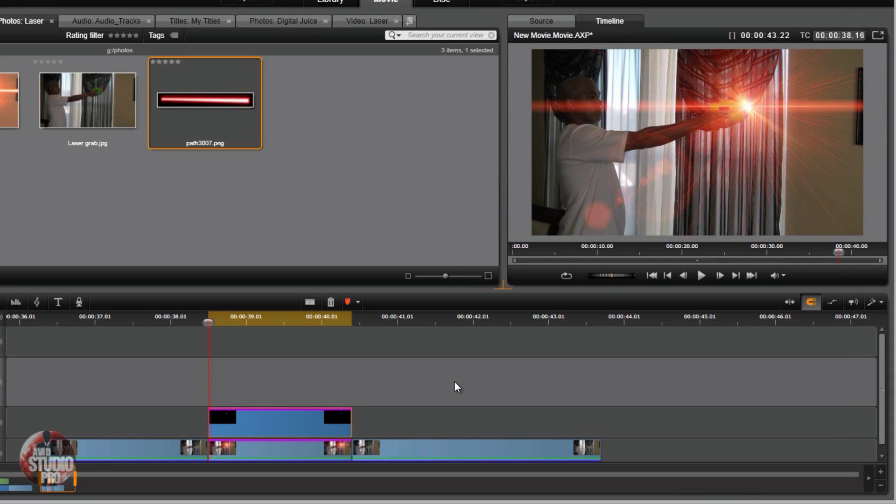
Add a Blur effect to the path3007.png beam clip and show the underlying video in the preview.
right_click(265, 449)
right_click(251, 414)
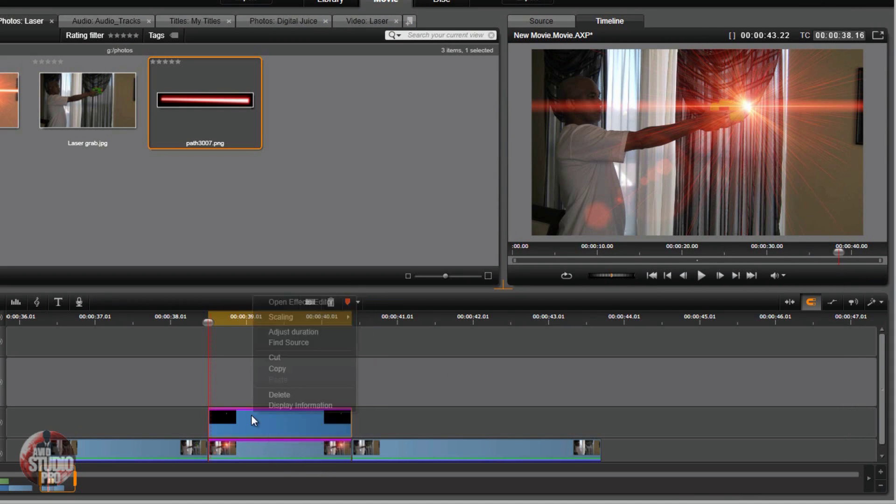
click(302, 303)
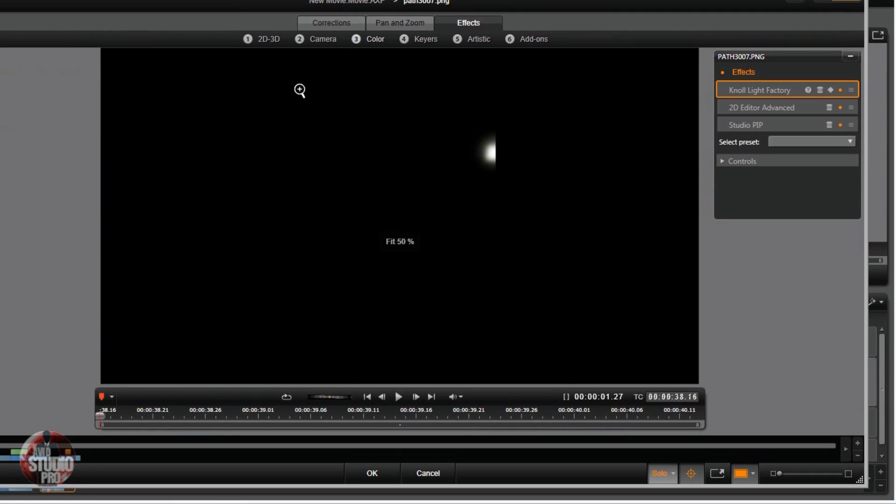
click(324, 39)
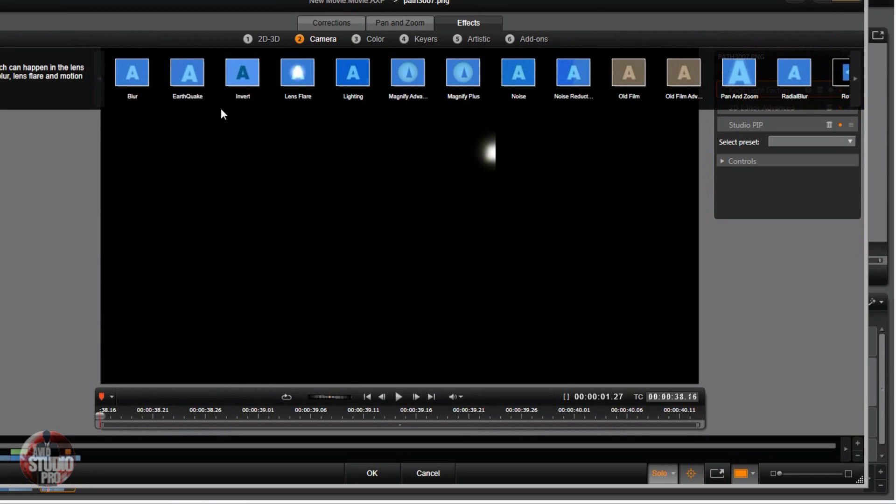
click(140, 69)
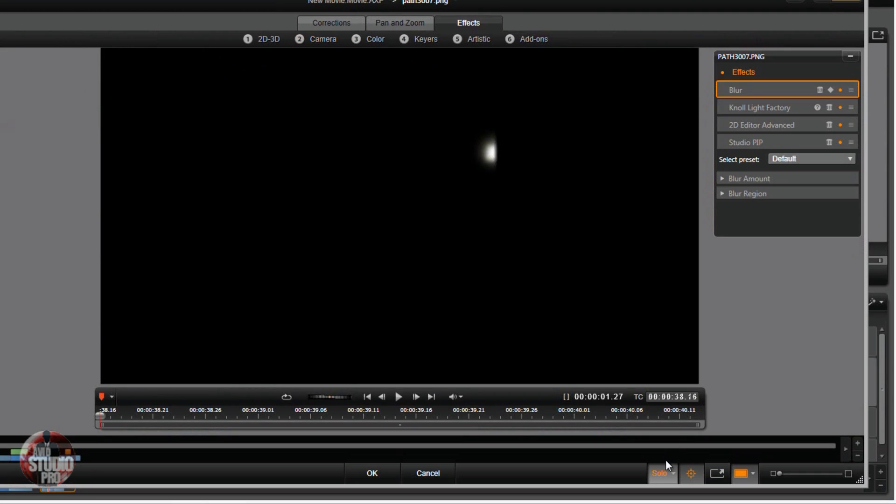
click(672, 473)
click(672, 492)
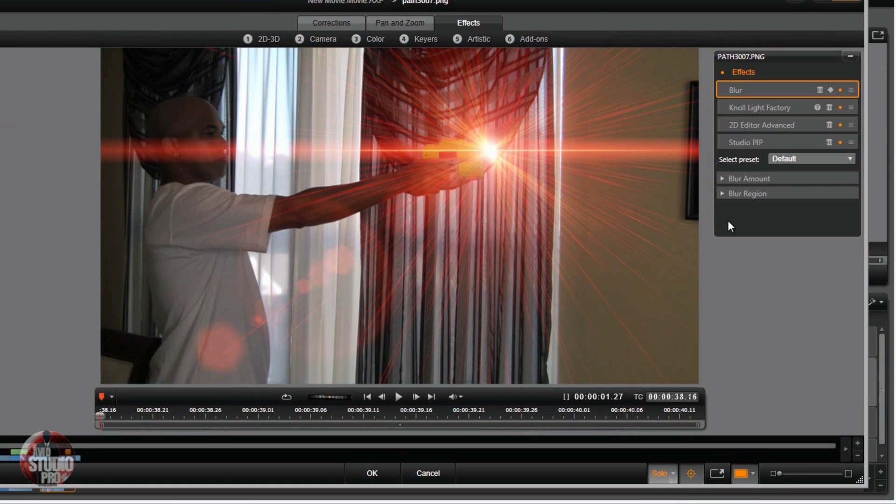
Set the Blur effect's vertical amount to 3.
click(723, 178)
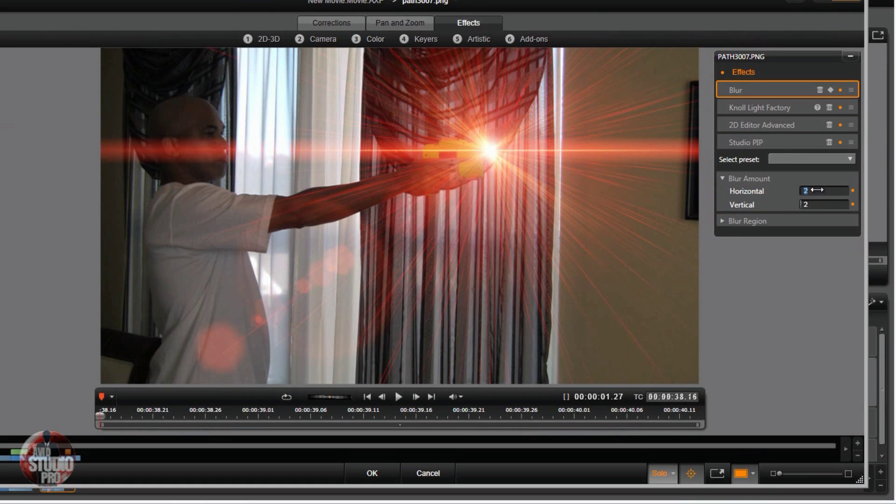
click(805, 204)
text(3)
Add Magic Bullet Looks to the beam clip with the Super Bloom diffusion look and apply the effects.
click(530, 39)
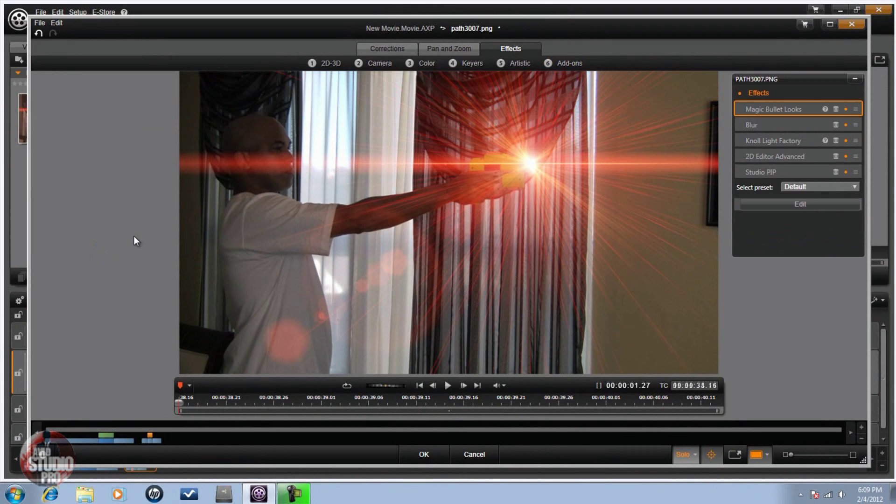
click(808, 203)
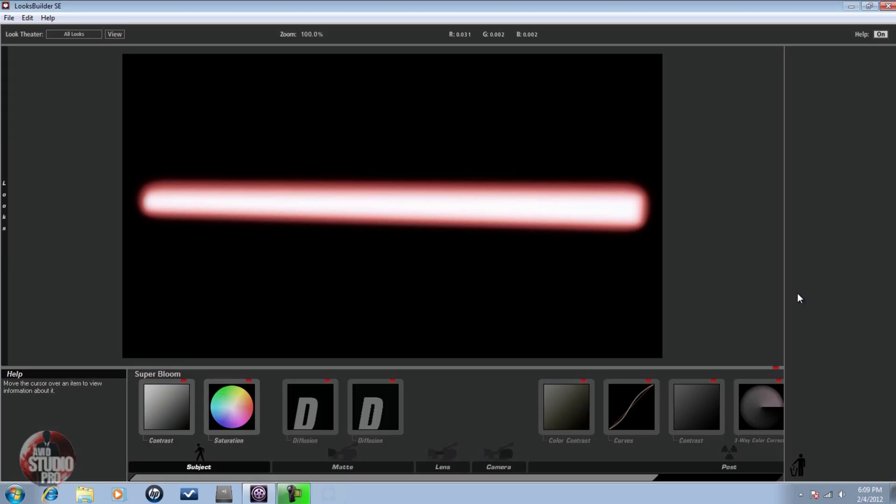
mouse_move(5, 205)
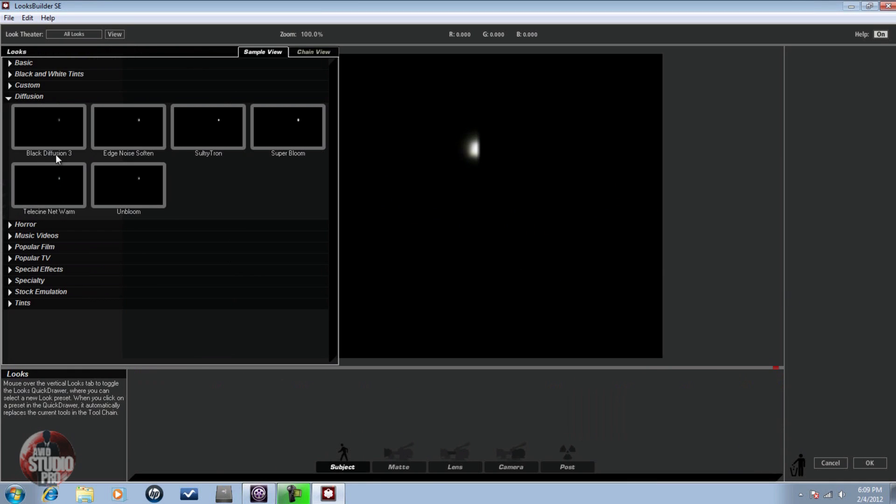
click(285, 124)
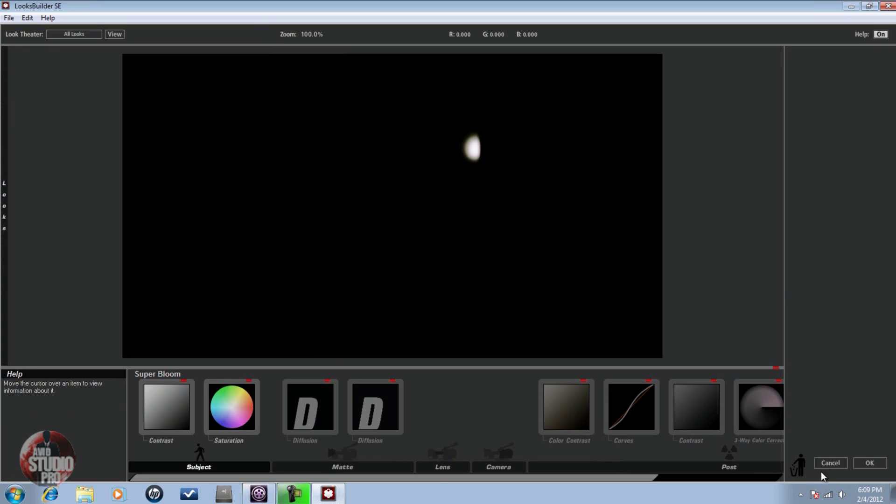
click(869, 463)
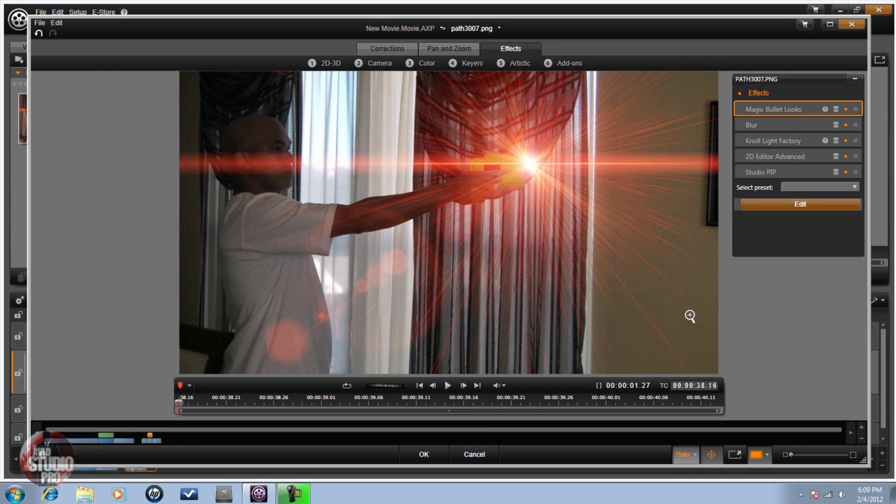
click(427, 451)
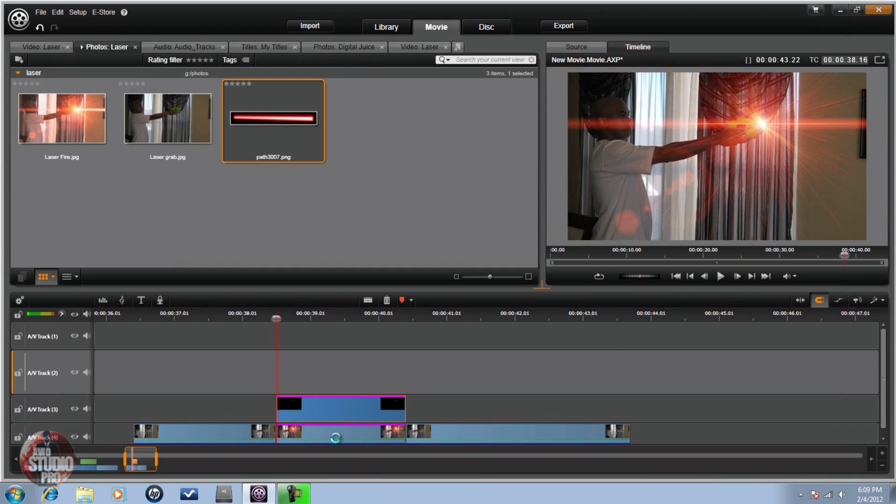
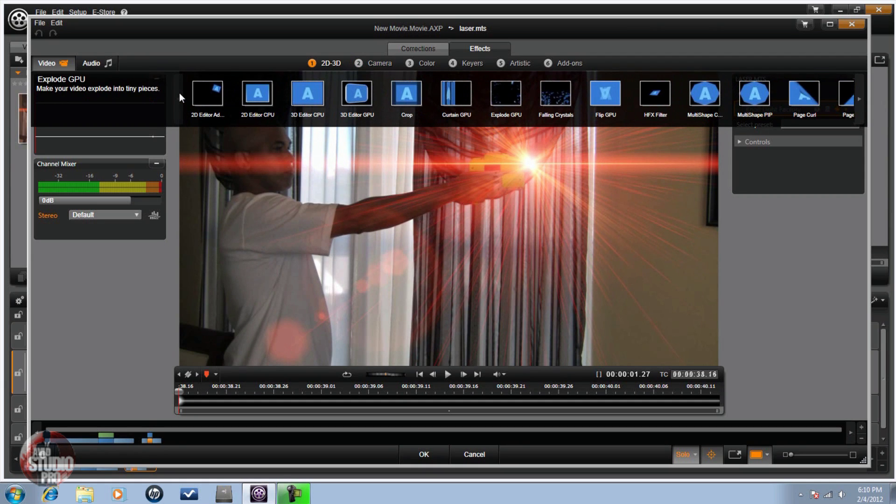
Add the Base Color Correction effect to the laser.mts clip with No Preset and turn on its keyframing.
click(378, 64)
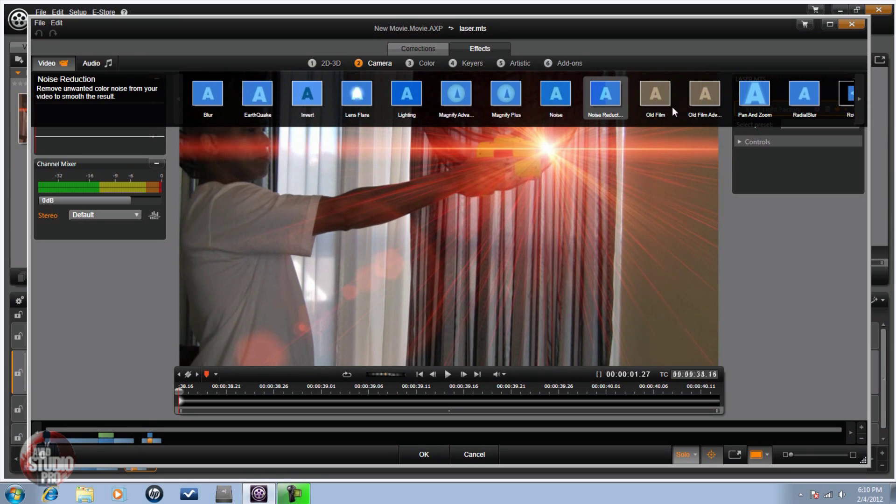
click(427, 63)
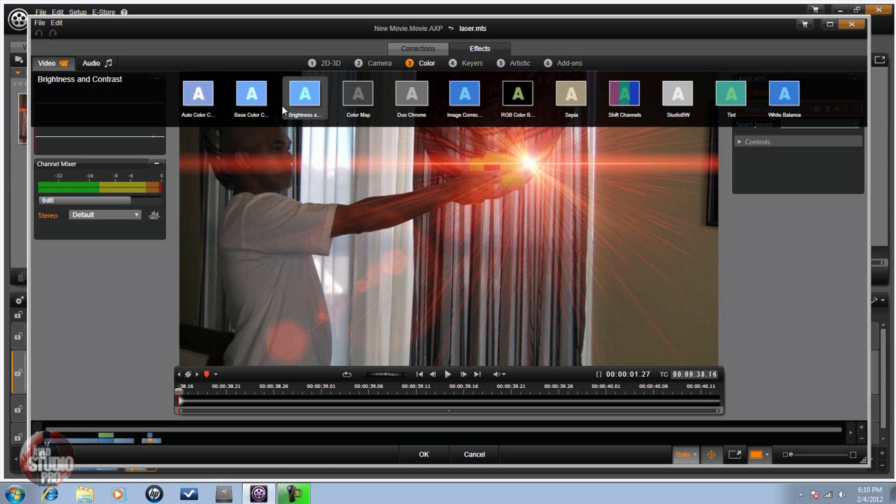
click(257, 96)
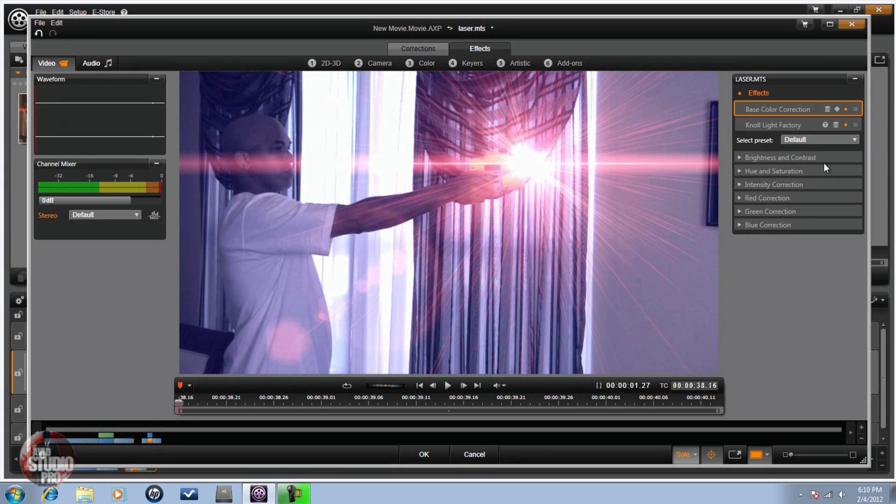
click(852, 139)
click(823, 149)
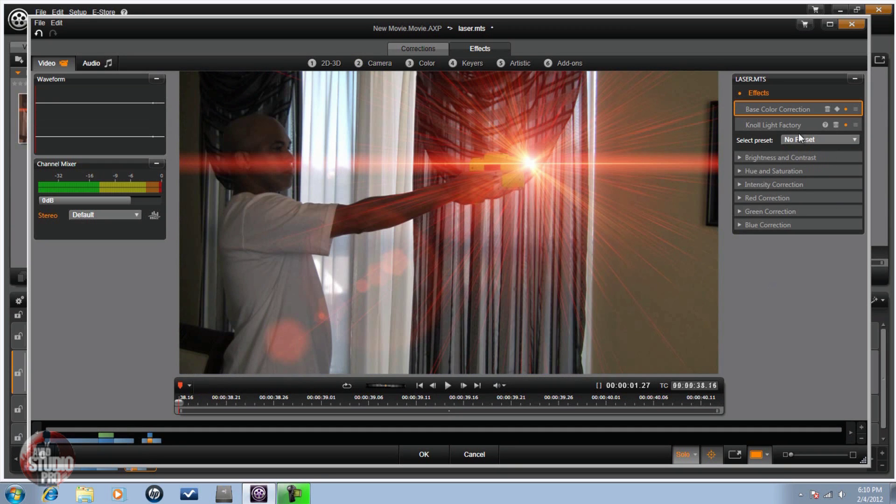
click(837, 109)
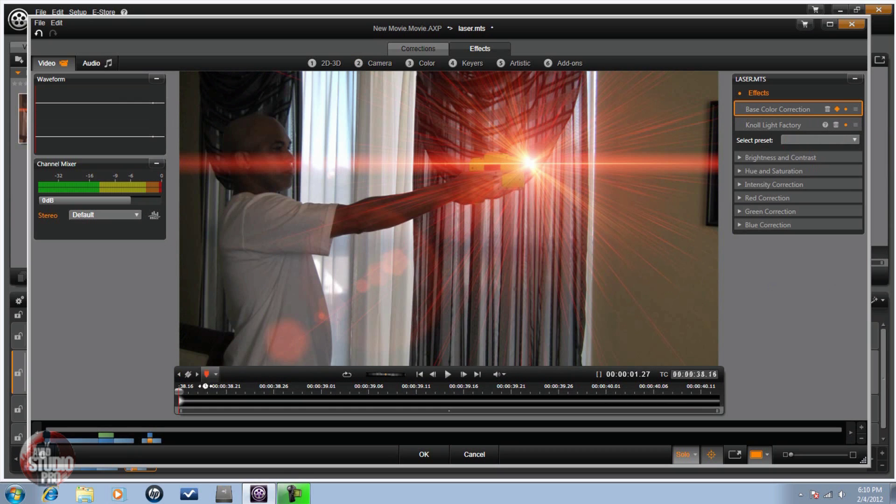
Two frames into the clip, keyframe Base Color Correction with brightness 25 and red correction gain 74.
click(463, 373)
click(463, 373)
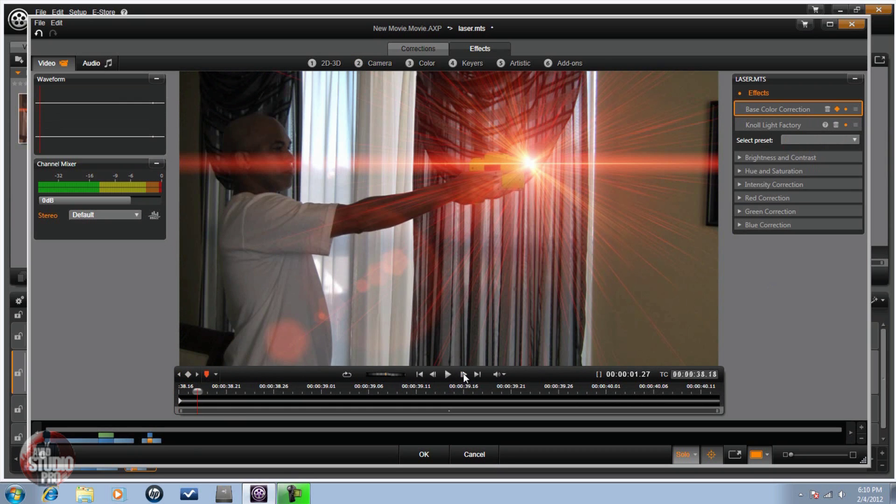
click(739, 158)
click(817, 168)
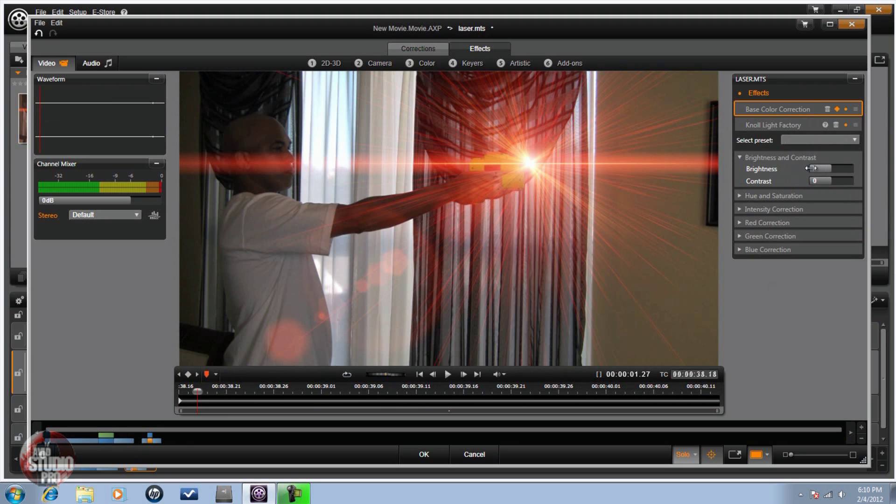
text(25)
key(Return)
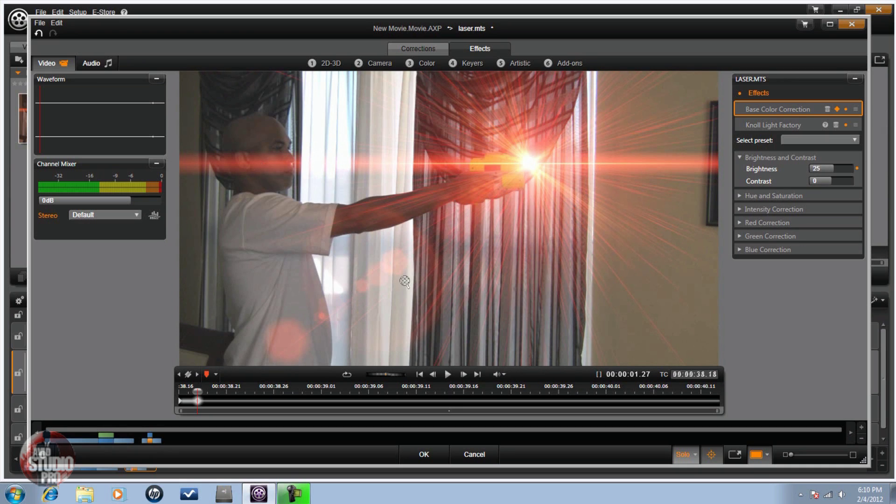
click(739, 223)
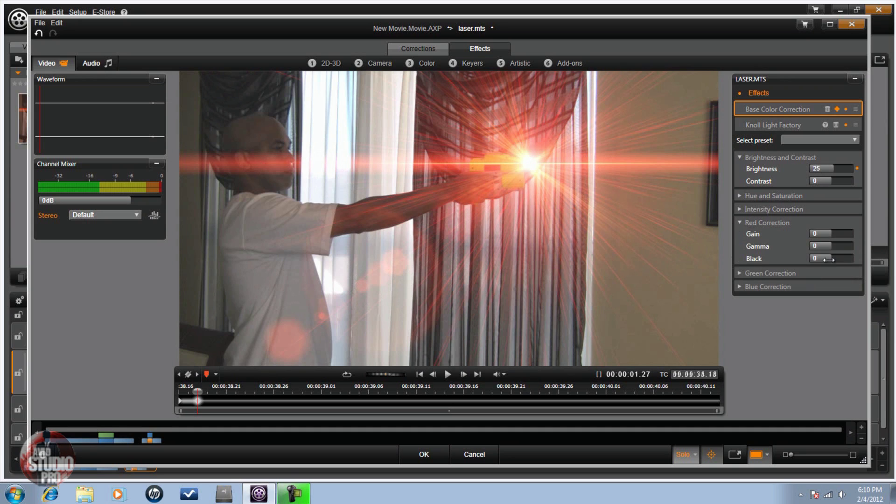
text(74)
key(Return)
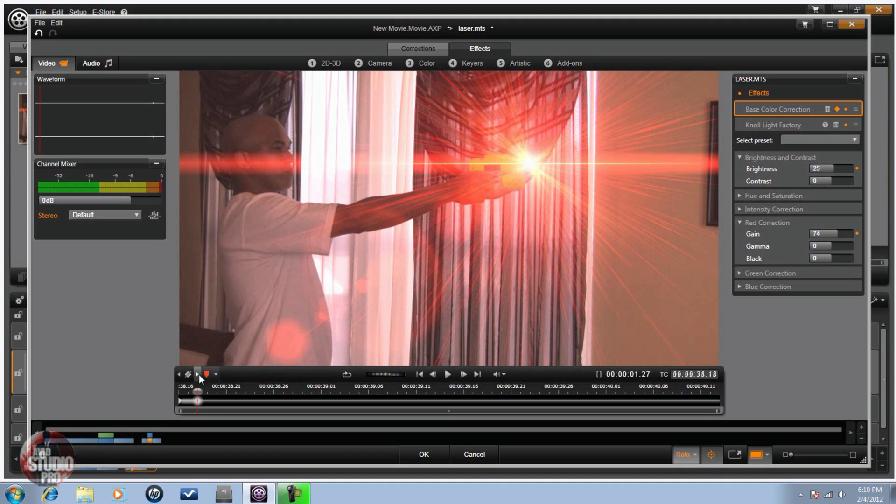
Add a keyframe at the end of the clip with brightness and red correction gain reset to 0.
click(477, 375)
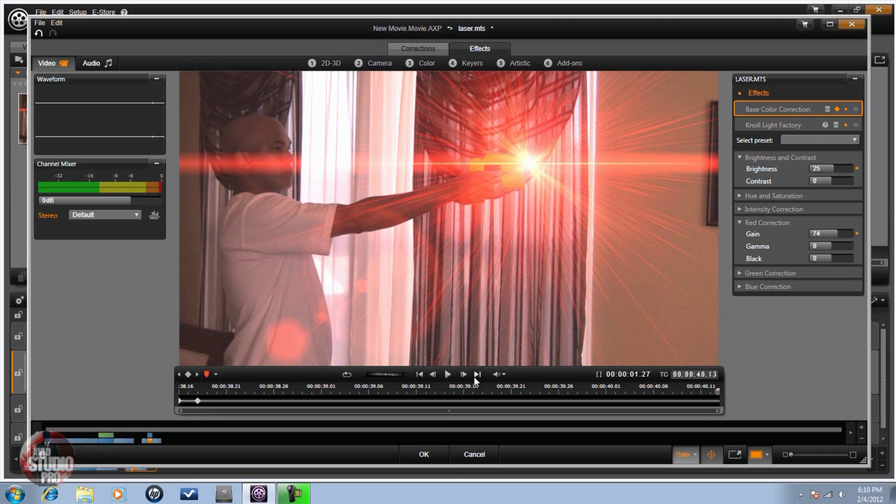
click(188, 376)
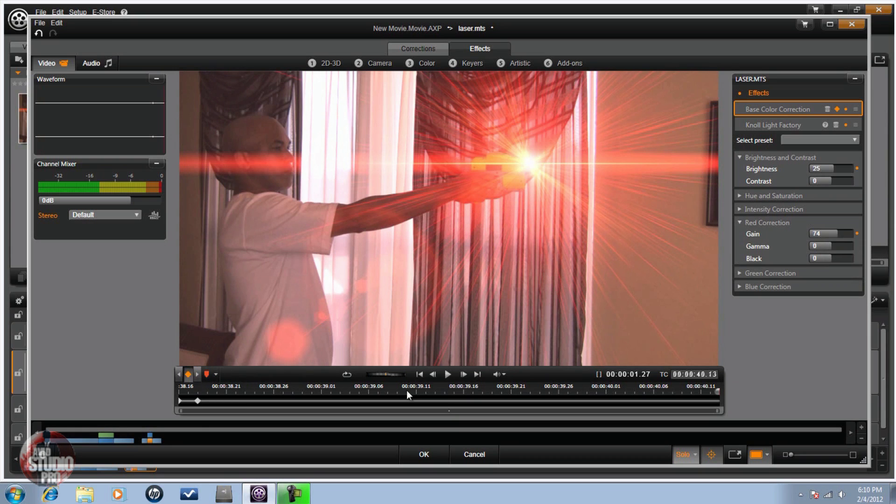
double_click(824, 169)
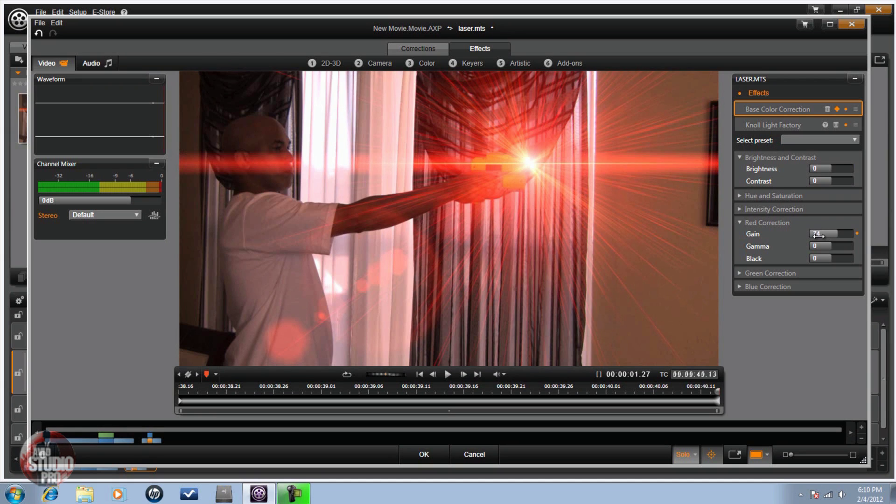
double_click(817, 235)
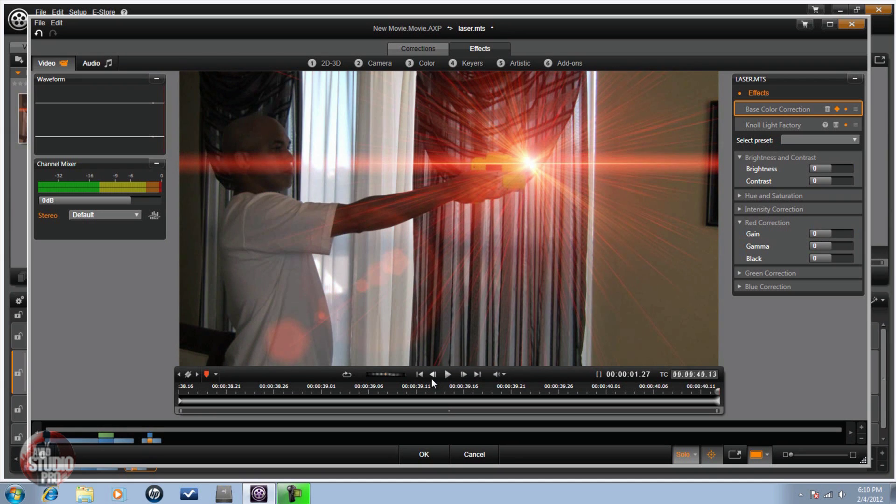
Two frames before the clip's end, at 00:00:40.11, set the brightness to 25 and the red correction gain to 74.
click(431, 376)
click(431, 376)
double_click(817, 168)
text(25)
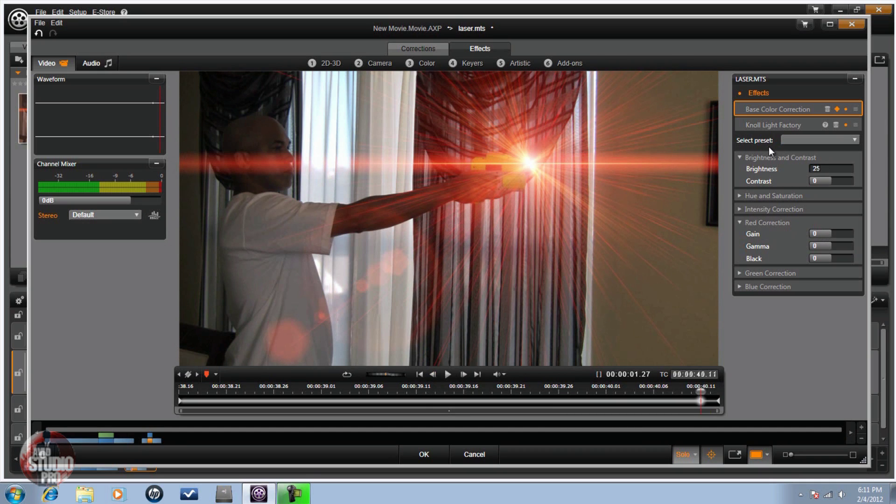
key(Return)
double_click(820, 233)
text(7)
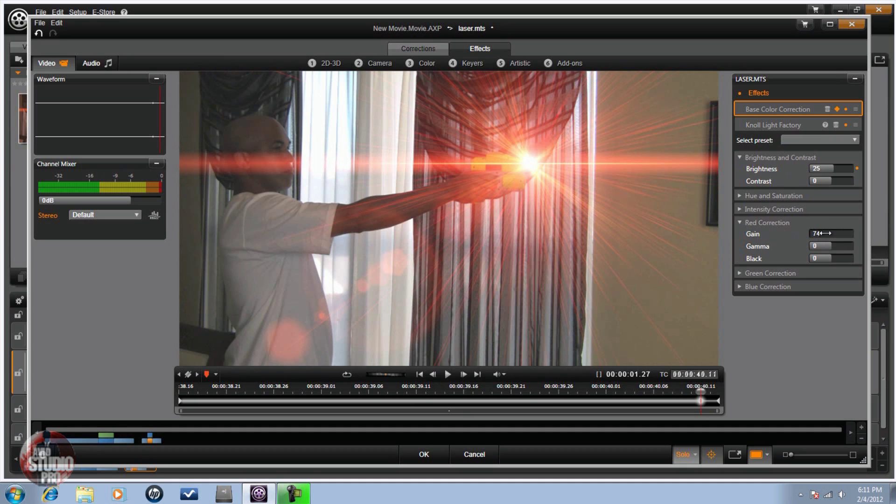
text(4)
key(Return)
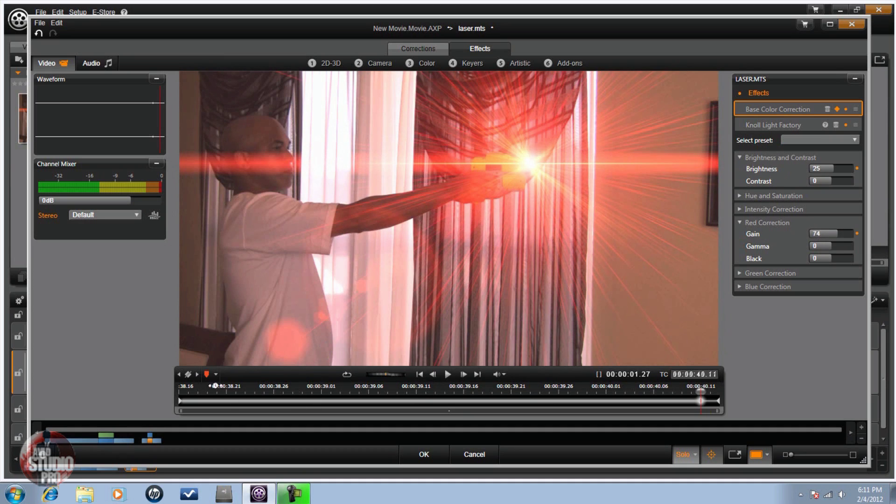
At 00:00:38.18, two frames after the clip's start, set brightness to 25 and red correction gain to 74, and apply the effects.
click(178, 374)
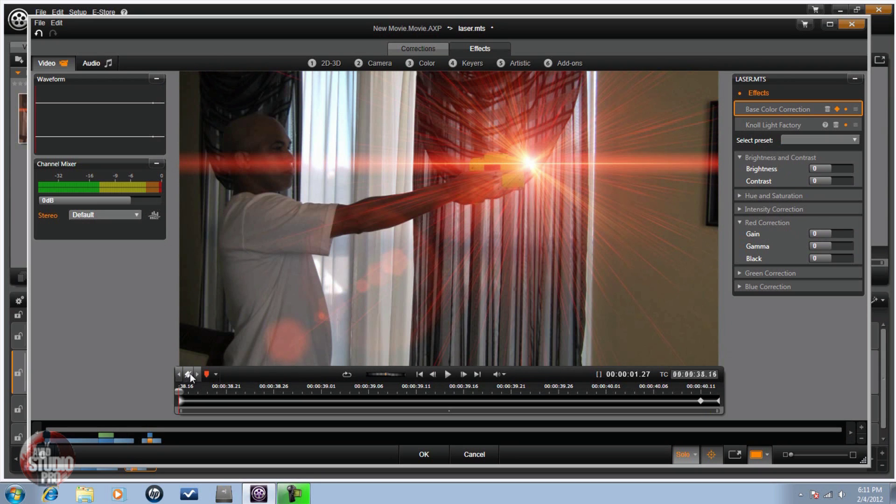
click(462, 374)
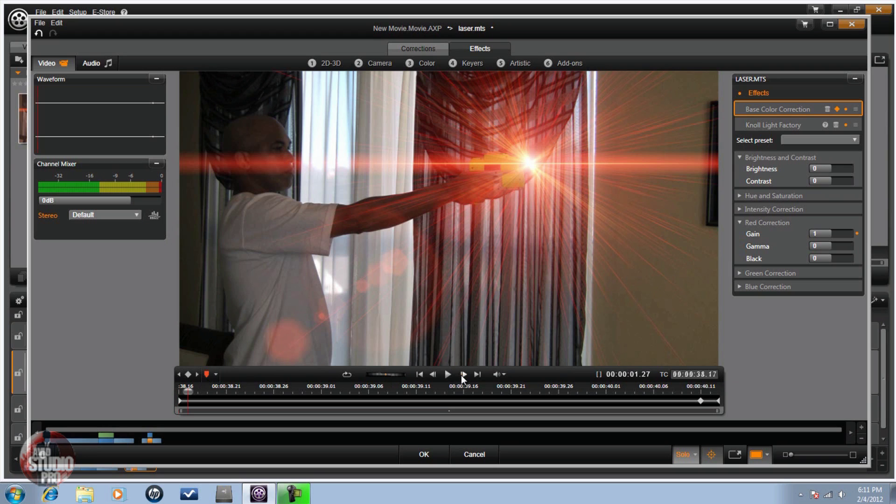
click(461, 375)
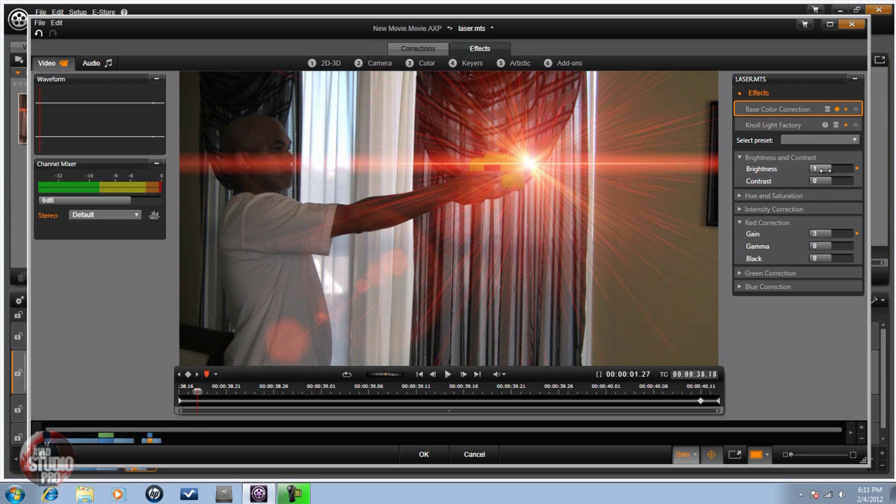
text(25)
key(Return)
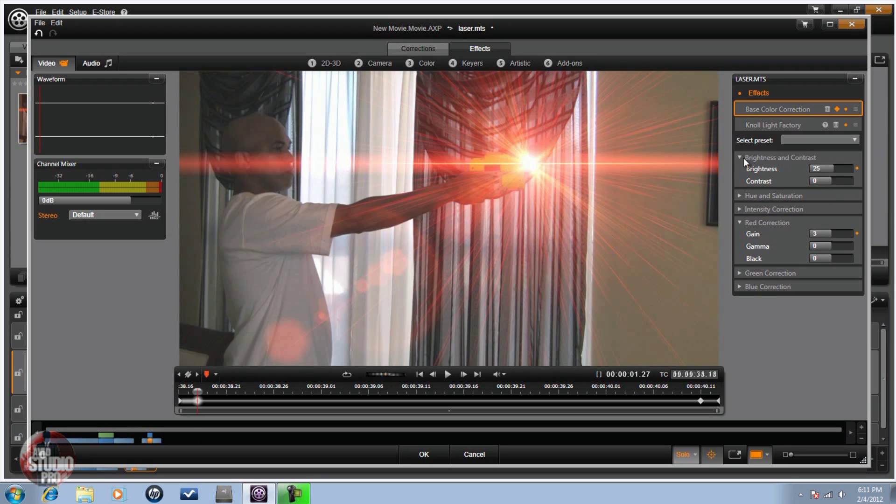
click(816, 233)
drag(818, 233, 835, 234)
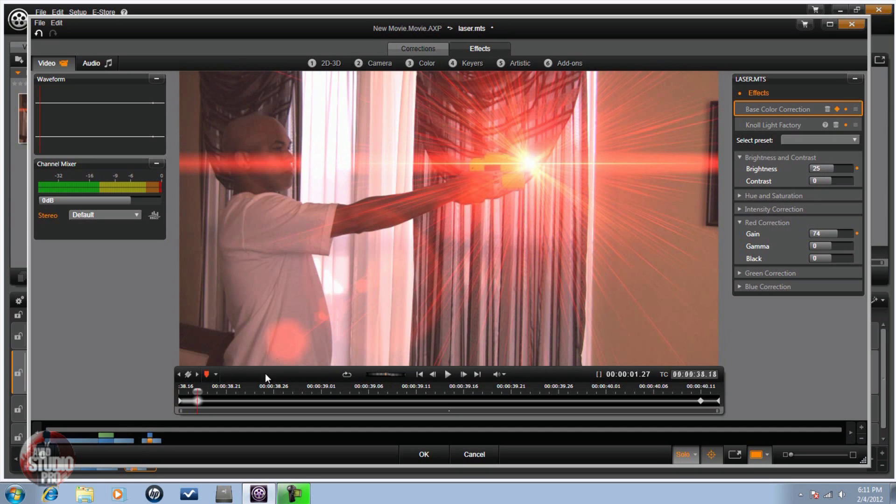
click(432, 450)
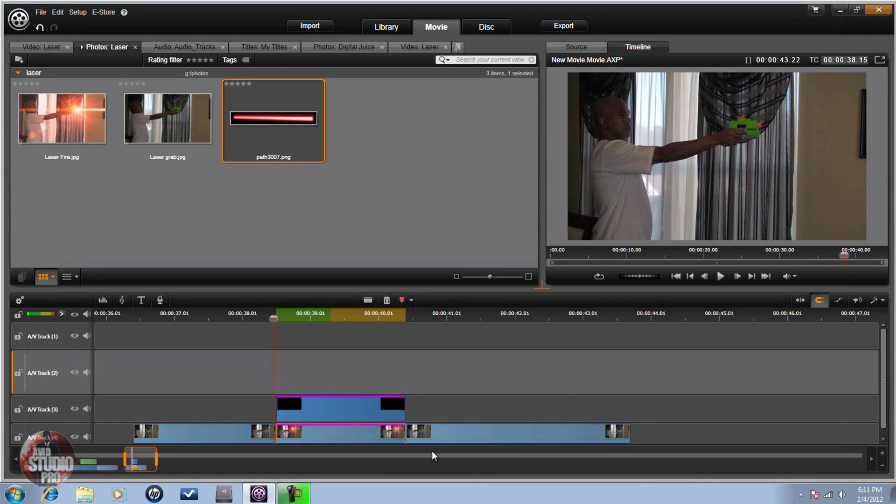